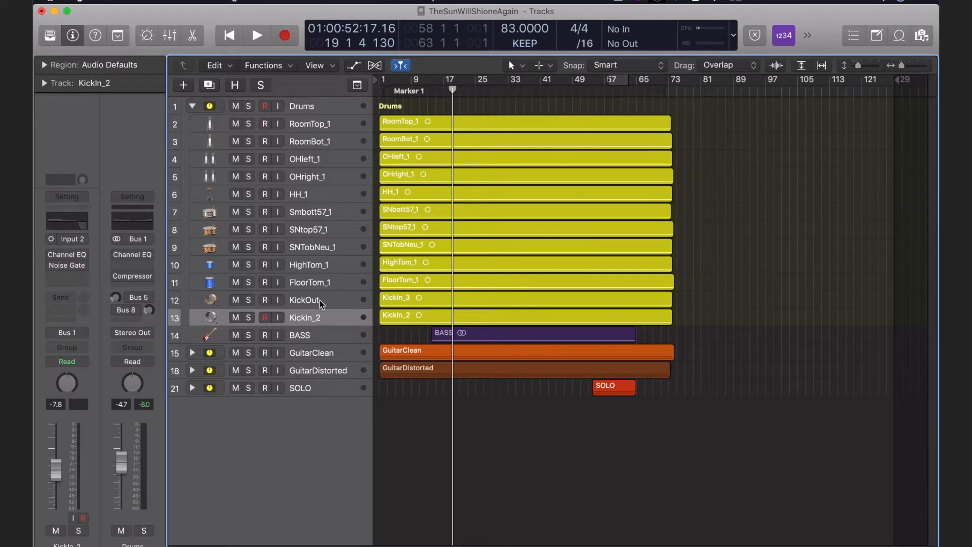
# Select all the individual drum tracks from RoomTop_1 through KickIn_2.
pyautogui.keyDown('super'); pyautogui.click(338, 126); pyautogui.keyUp('super')
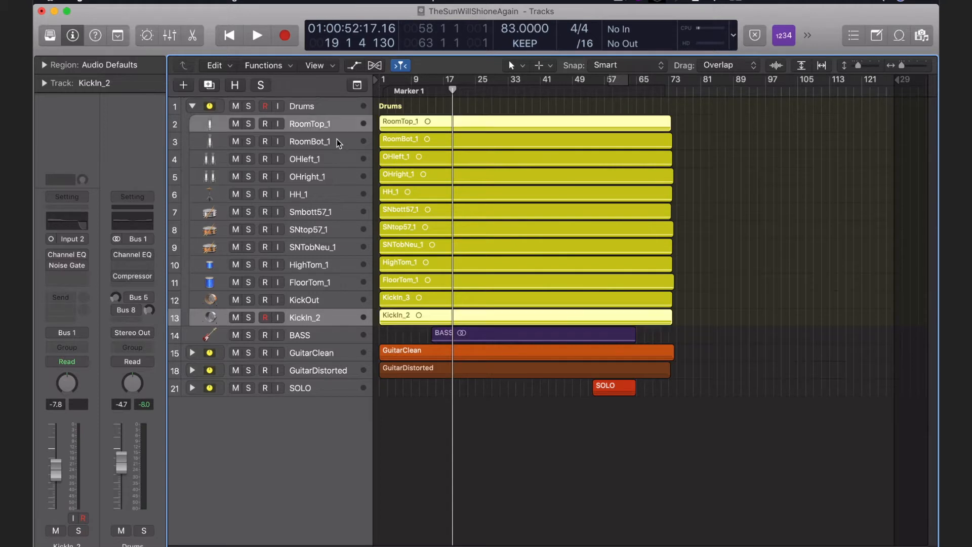
pyautogui.keyDown('super'); pyautogui.click(338, 143); pyautogui.keyUp('super')
pyautogui.press('super+a')
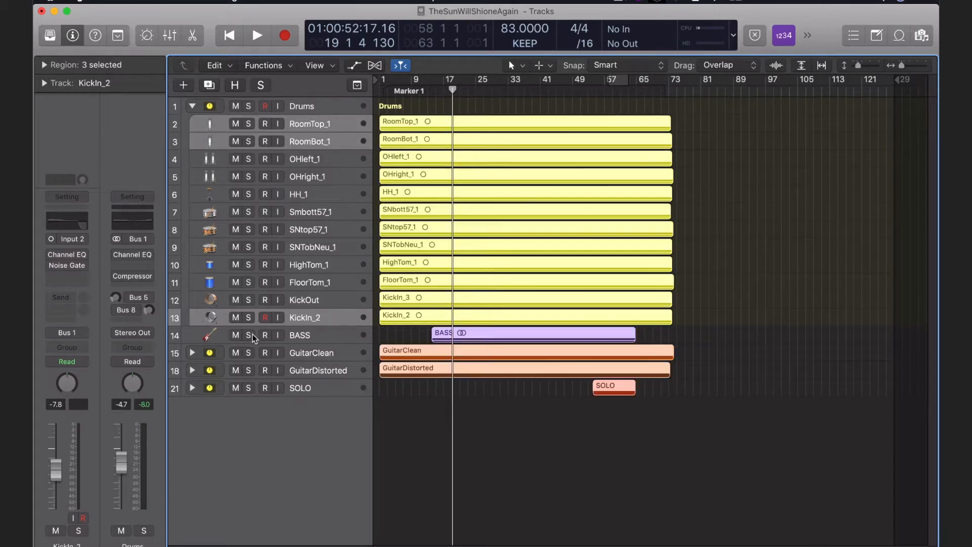
pyautogui.keyDown('super'); pyautogui.click(335, 336); pyautogui.keyUp('super')
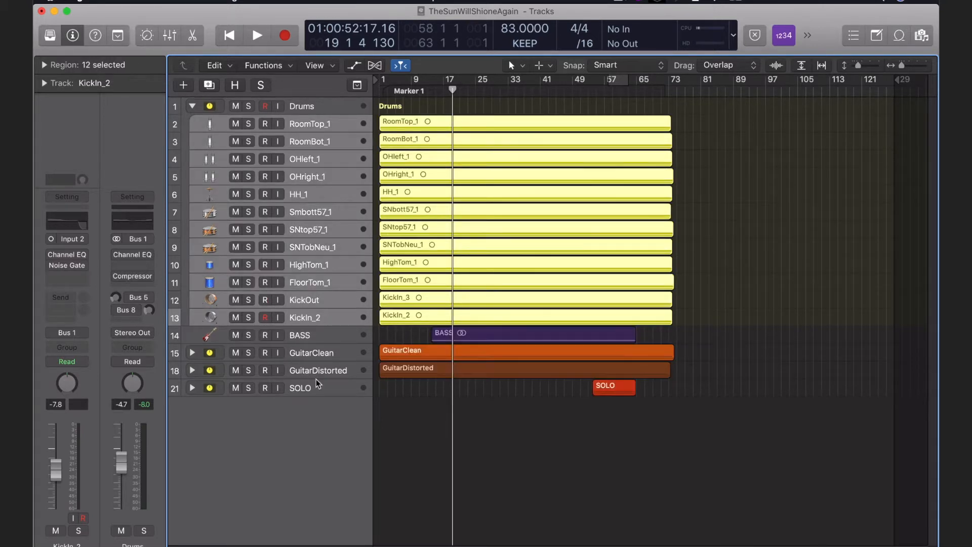
pyautogui.rightClick(315, 128)
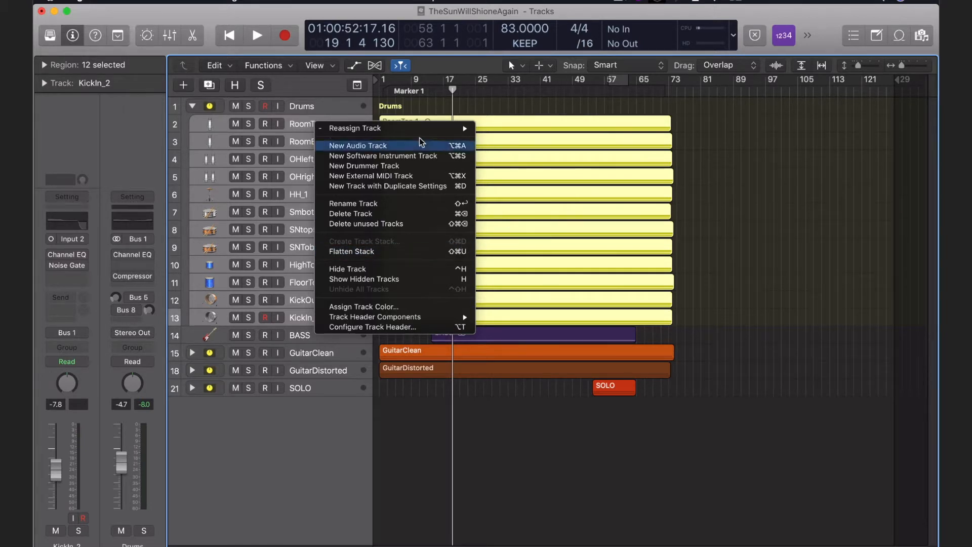
pyautogui.click(343, 111)
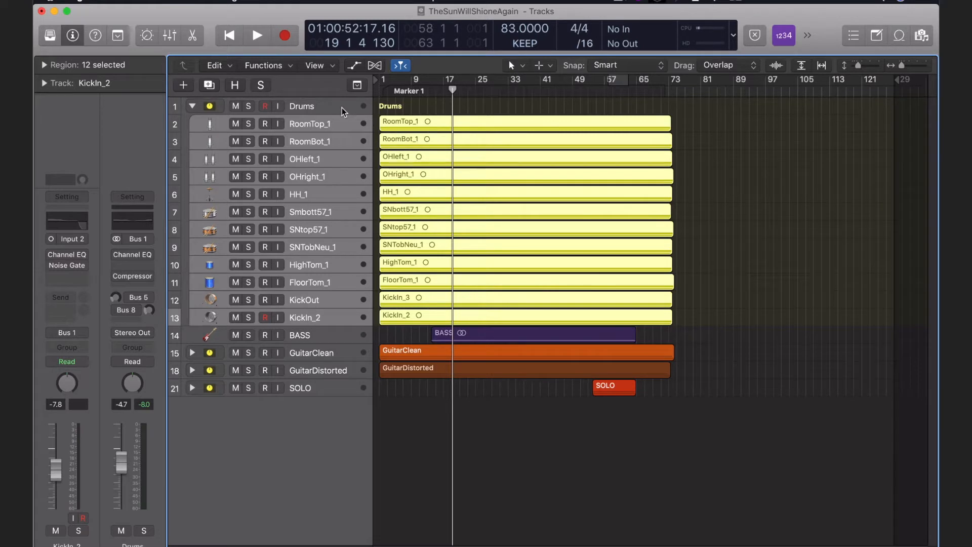
# Collapse the Drums track stack and select its main track.
pyautogui.click(192, 106)
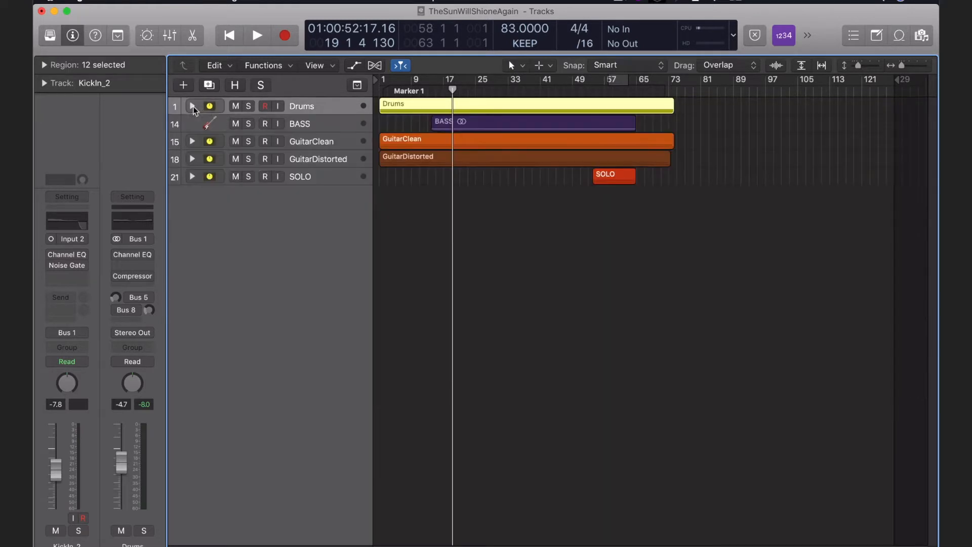
pyautogui.click(308, 107)
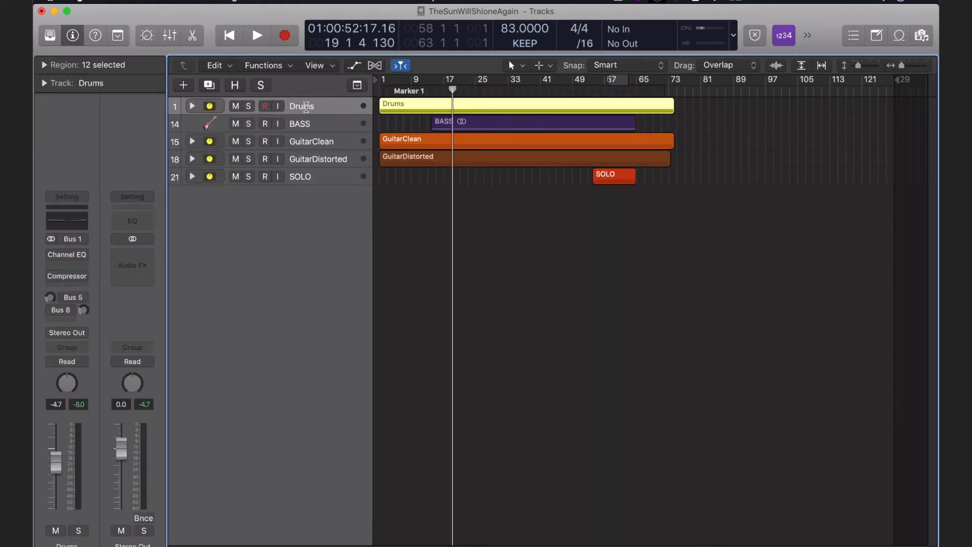
pyautogui.doubleClick(306, 106)
pyautogui.click(341, 257)
# Mute the BASS, GuitarClean, GuitarDistorted and SOLO channels in the mixer and close the mixer window.
pyautogui.press('x')
pyautogui.scroll(3, 186, 153)
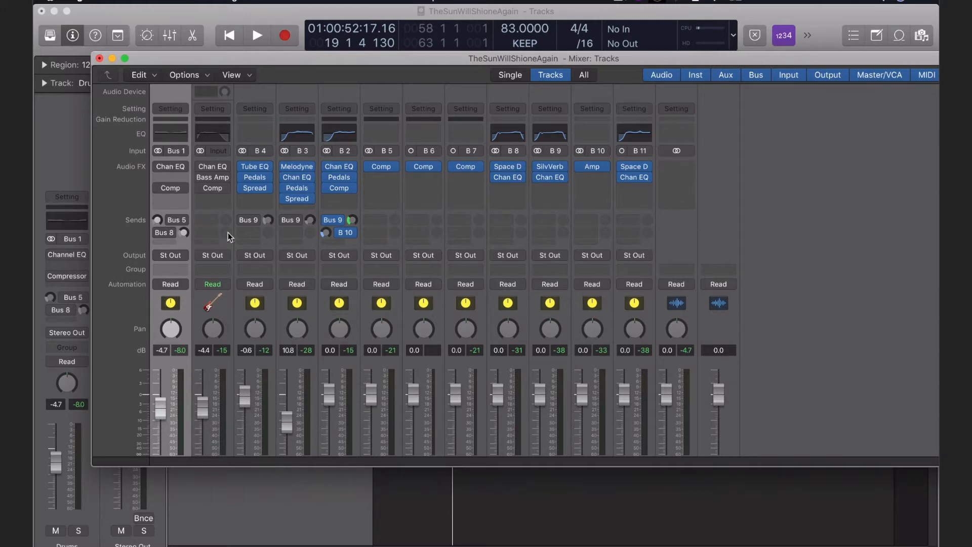
pyautogui.scroll(-3, 278, 318)
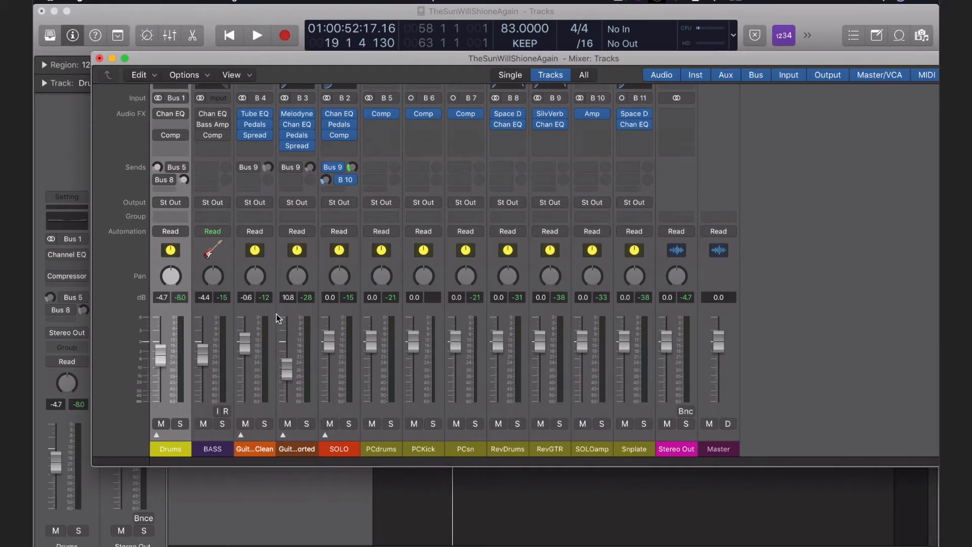
pyautogui.click(245, 423)
pyautogui.click(287, 423)
pyautogui.click(331, 424)
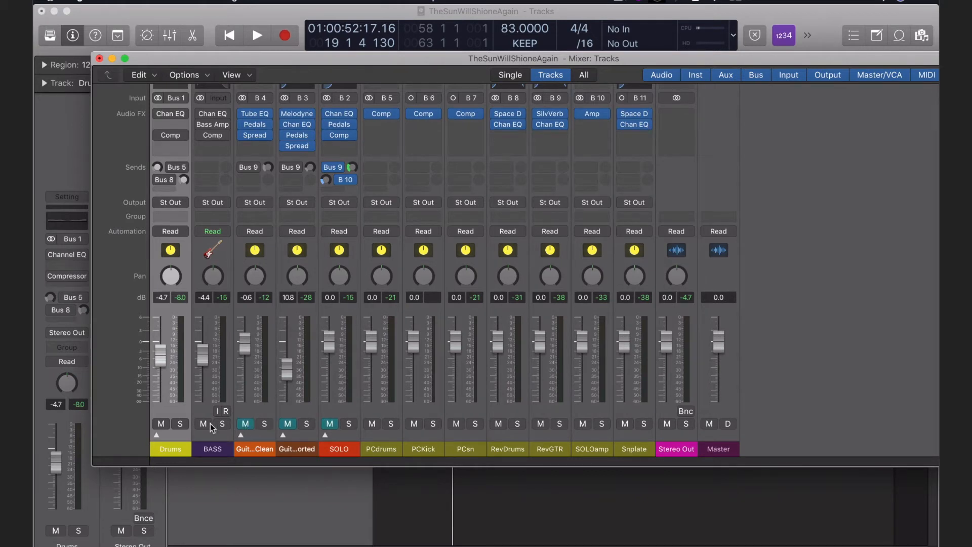
pyautogui.press('super+w')
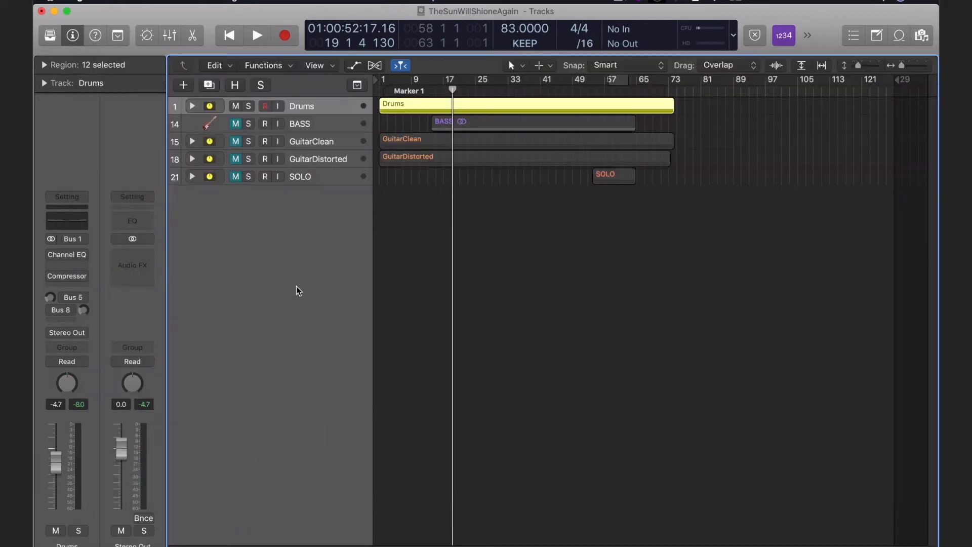
# Hide the BASS, GuitarClean, GuitarDistorted and SOLO tracks so only the Drums stack is shown.
pyautogui.press('h')
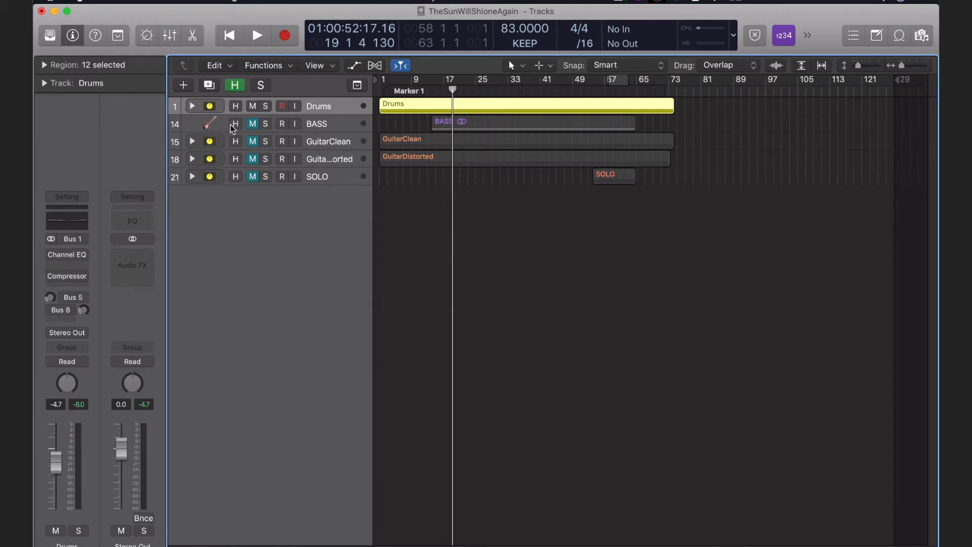
pyautogui.moveTo(235, 127); pyautogui.dragTo(235, 177)
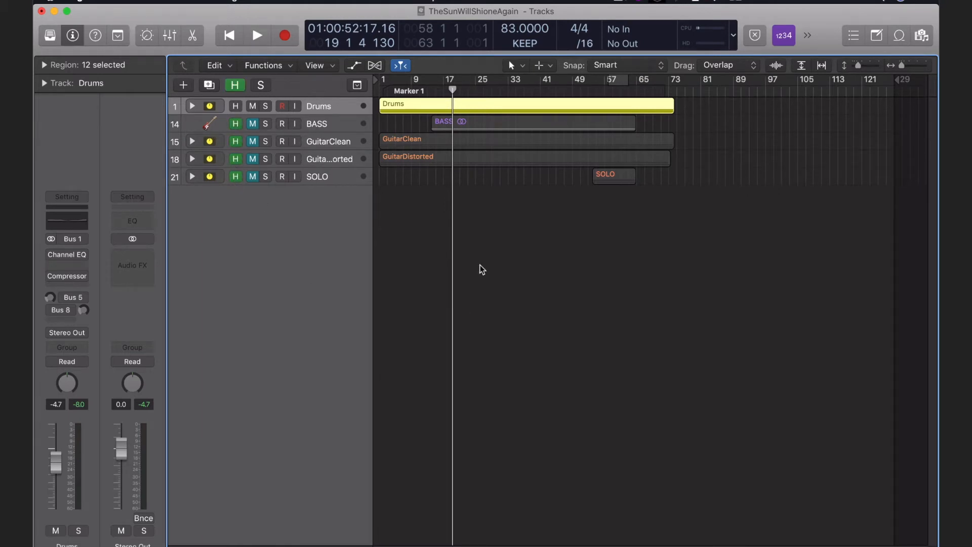
pyautogui.press('h')
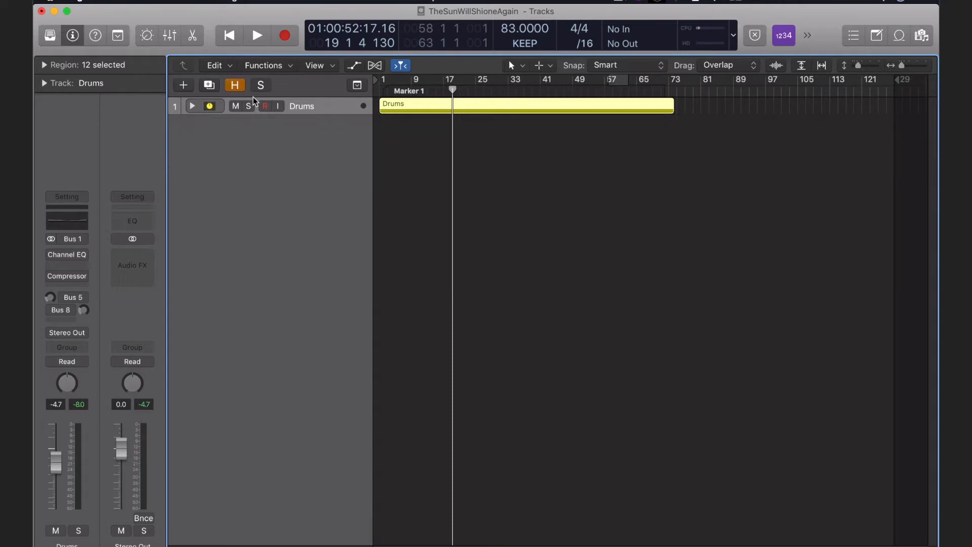
# Expand the Drums stack and move the playhead to bar 17.
pyautogui.click(193, 105)
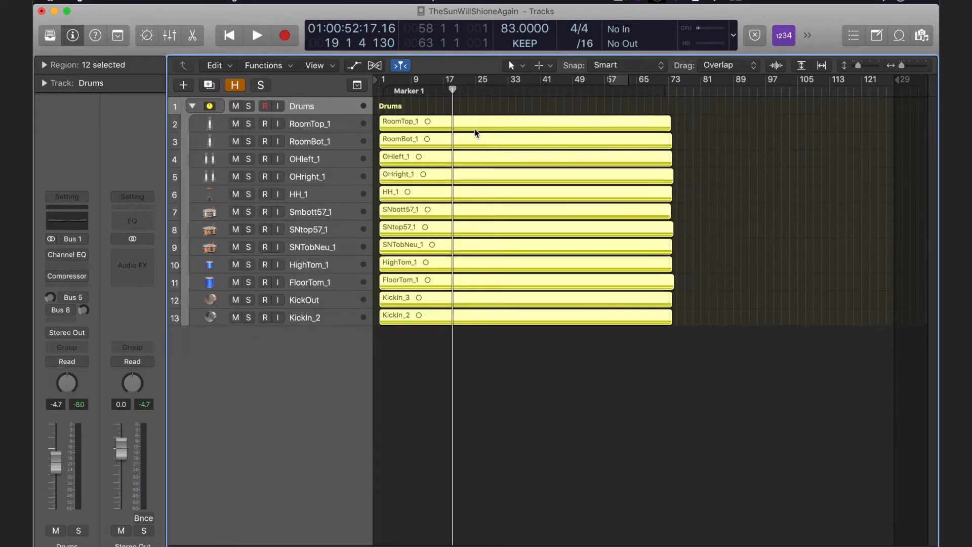
pyautogui.moveTo(455, 92); pyautogui.dragTo(436, 92)
pyautogui.click(463, 105)
pyautogui.click(444, 91)
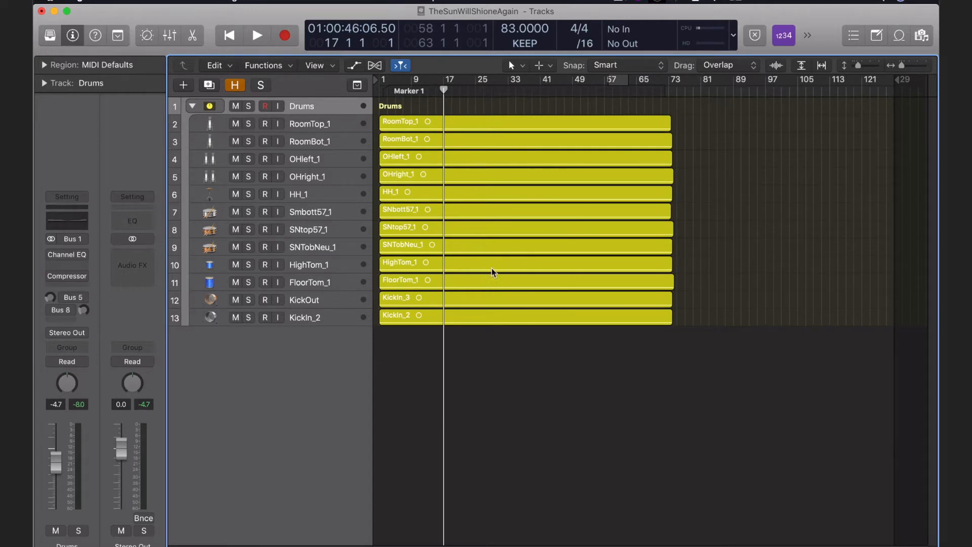
# Place the playhead at 17 1 4 19 and open the RoomBot_1 region in the audio file editor.
pyautogui.moveTo(858, 65); pyautogui.dragTo(912, 66)
pyautogui.rightClick(707, 266)
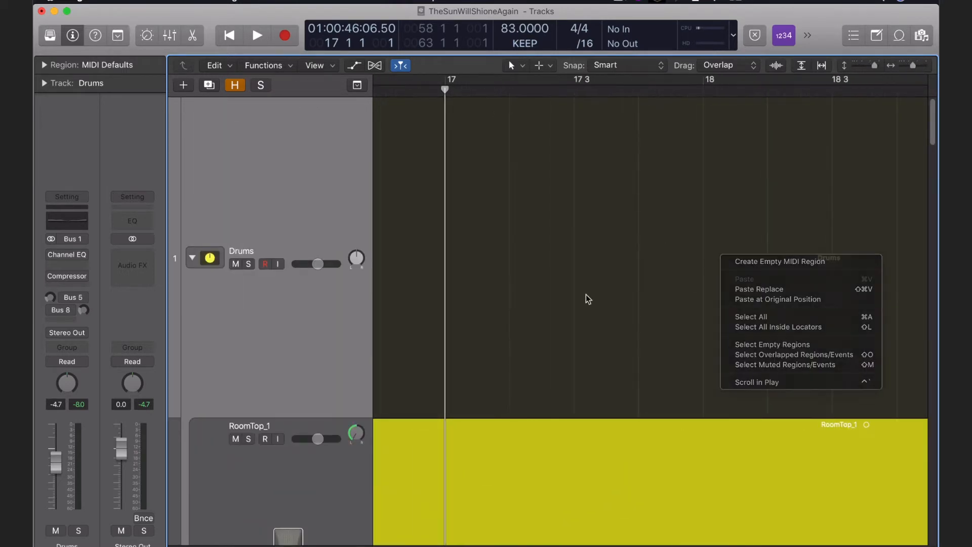
pyautogui.click(585, 298)
pyautogui.scroll(-5, 587, 296)
pyautogui.scroll(-8, 585, 297)
pyautogui.click(495, 93)
pyautogui.scroll(-1, 728, 229)
pyautogui.moveTo(913, 65)
pyautogui.mouseDown()
pyautogui.moveTo(932, 71)
pyautogui.moveTo(922, 78)
pyautogui.mouseUp()
pyautogui.click(538, 92)
pyautogui.doubleClick(601, 245)
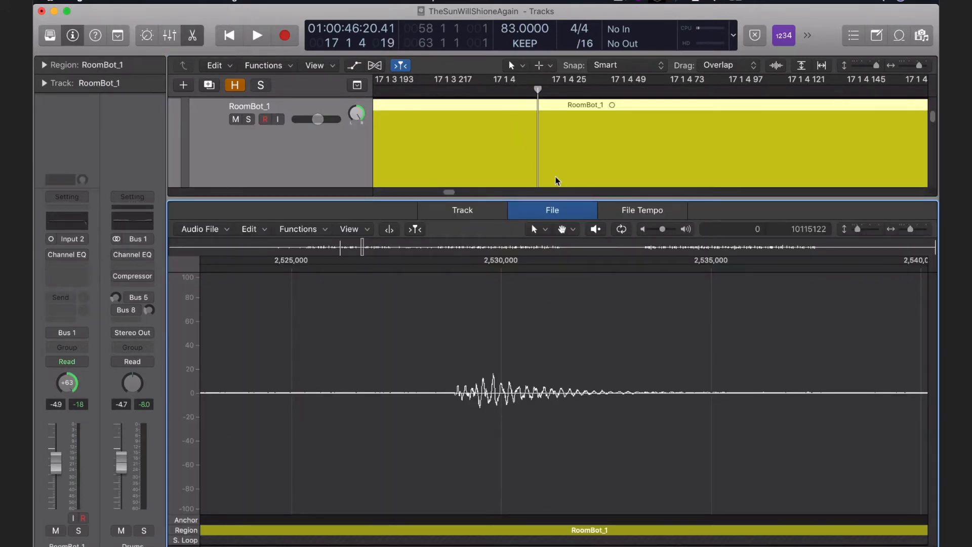
# Invert the RoomBot_1 audio file.
pyautogui.click(306, 230)
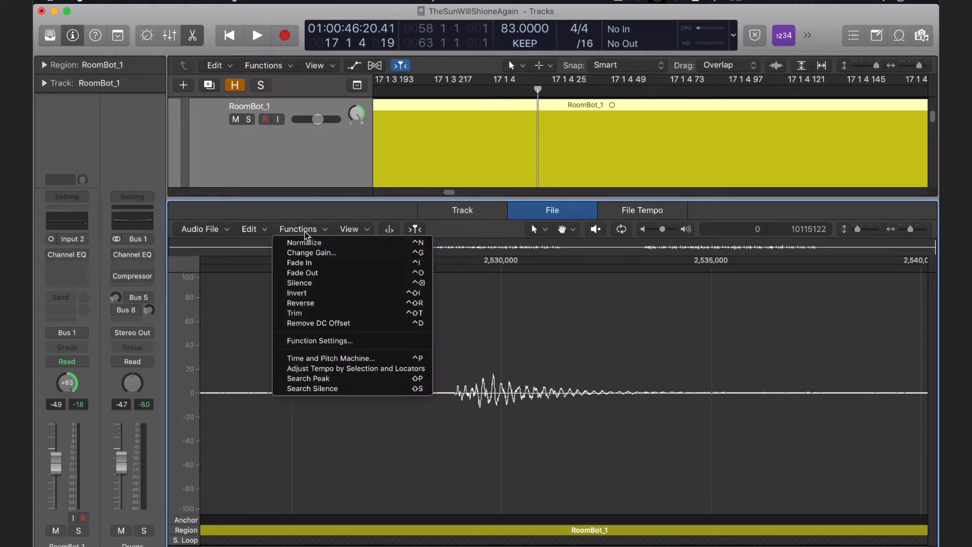
pyautogui.click(431, 389)
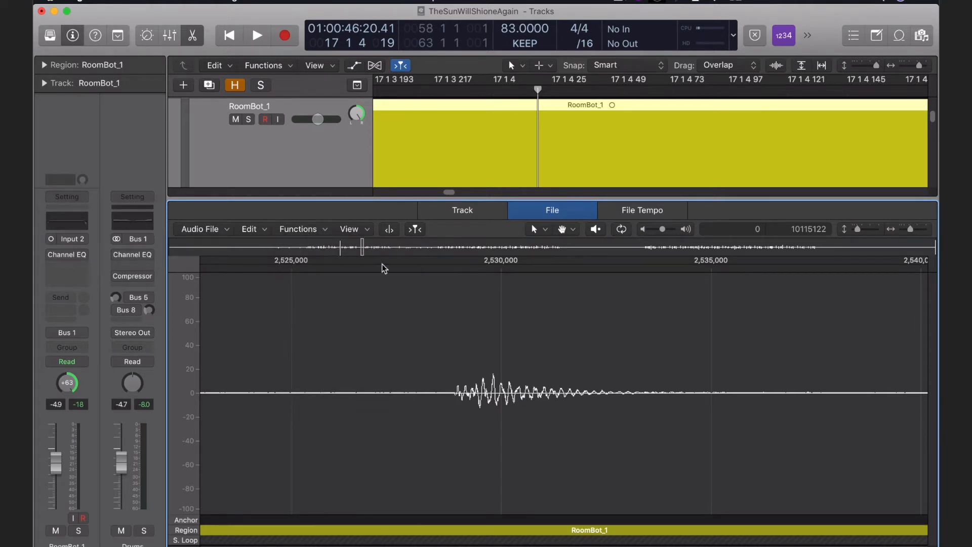
pyautogui.click(302, 230)
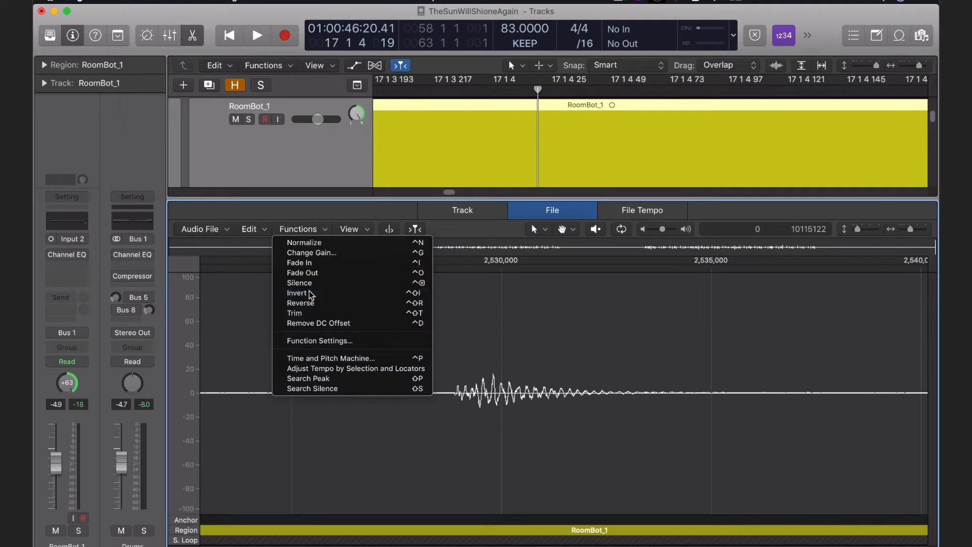
pyautogui.click(311, 294)
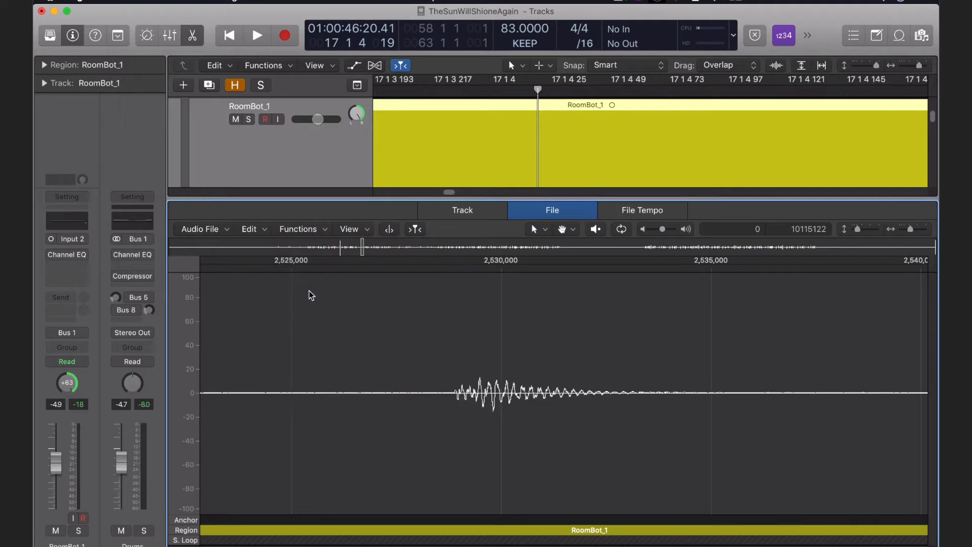
# Invert the RoomBot_1 audio a second time to restore its original polarity.
pyautogui.click(302, 231)
pyautogui.click(314, 294)
pyautogui.press('super+Tab')
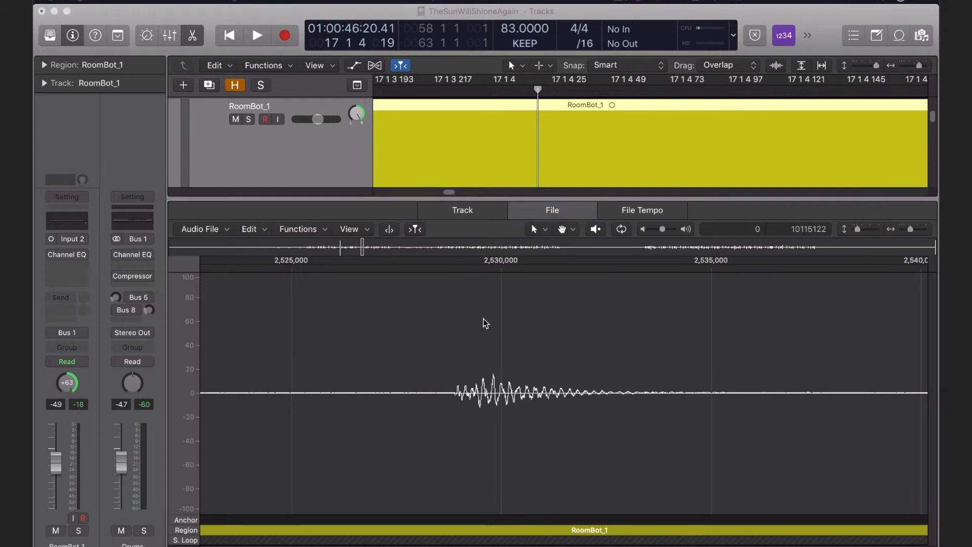
# Close the file editor and zoom the arrangement out to show several drum tracks around bars 17 to 20.
pyautogui.click(496, 191)
pyautogui.press('x')
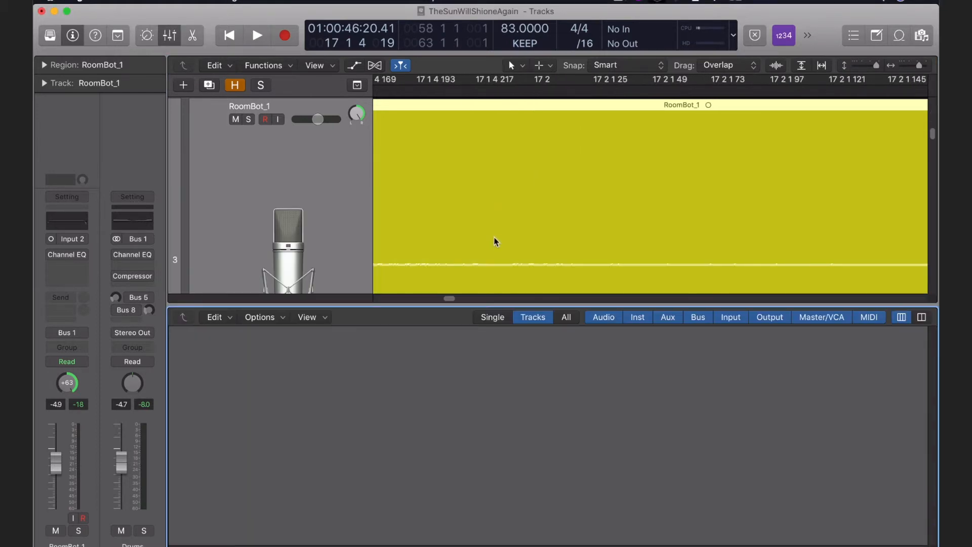
pyautogui.press('x')
pyautogui.moveTo(871, 62); pyautogui.dragTo(911, 66)
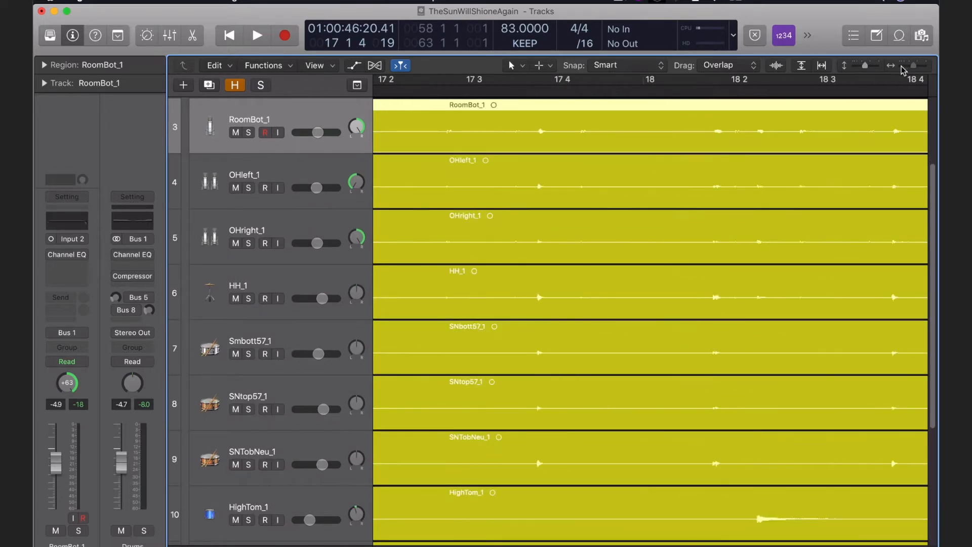
pyautogui.scroll(3, 294, 258)
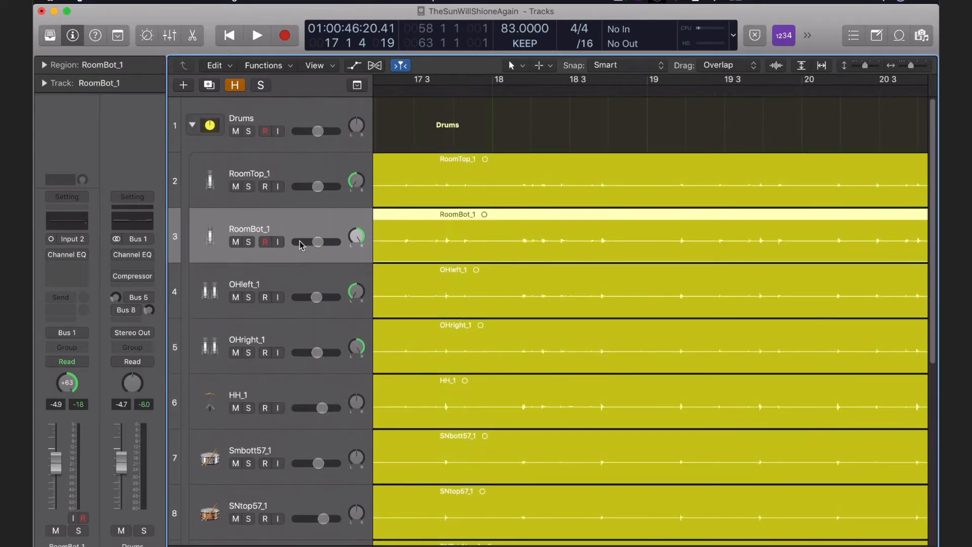
# Open the mixer in its own window and enlarge it to fill the screen.
pyautogui.press('super+2')
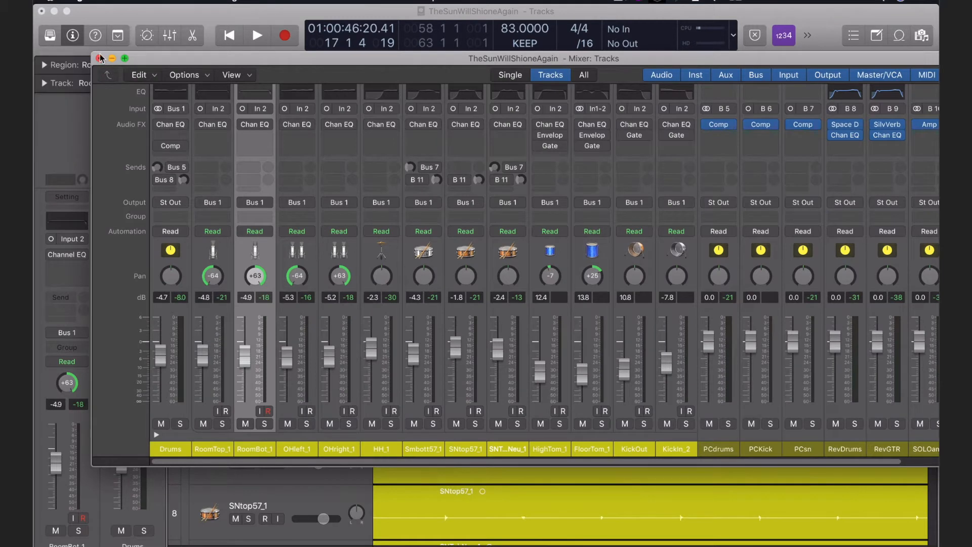
pyautogui.moveTo(95, 53); pyautogui.dragTo(36, 7)
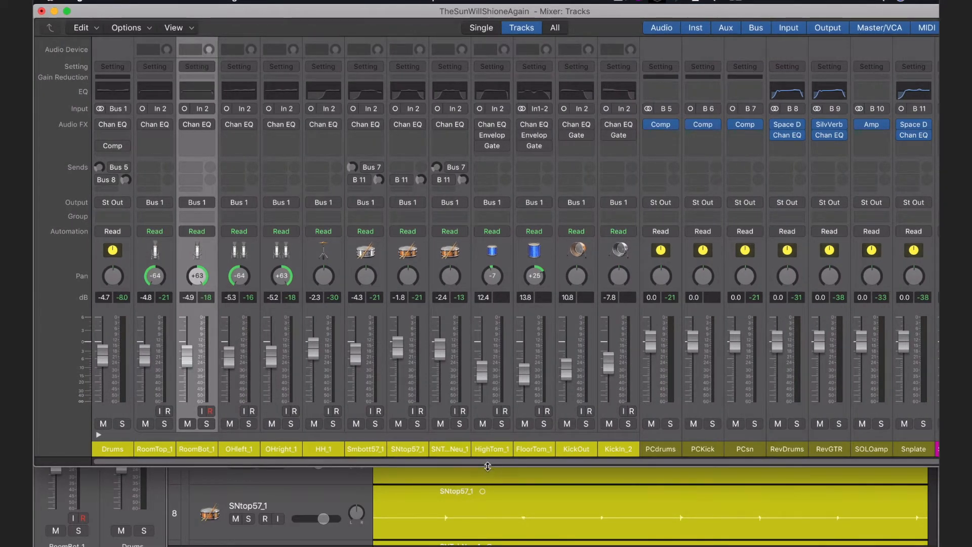
pyautogui.moveTo(483, 461); pyautogui.dragTo(484, 546)
pyautogui.hscroll(2, 537, 355)
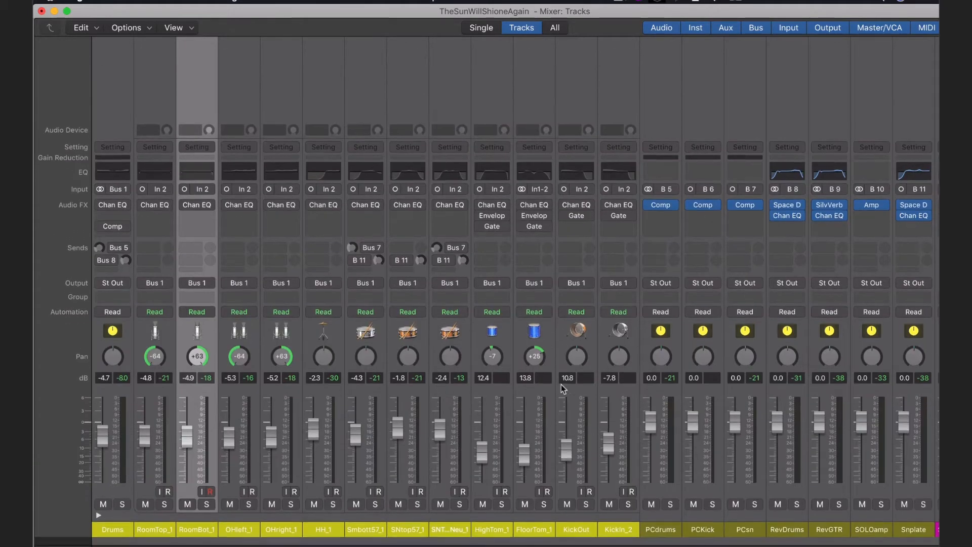
# Solo the KickOut and KickIn_2 channels and start playback.
pyautogui.click(569, 512)
pyautogui.click(610, 512)
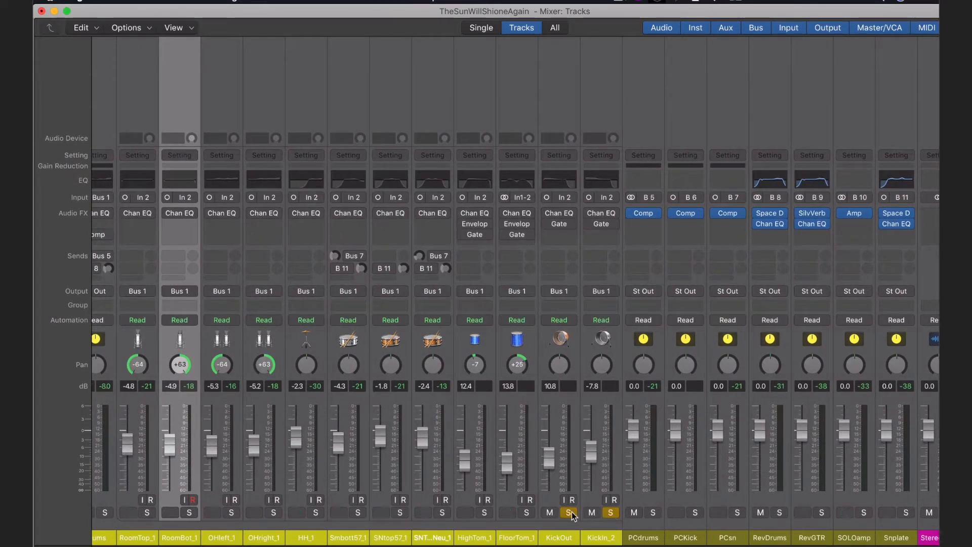
pyautogui.moveTo(520, 217)
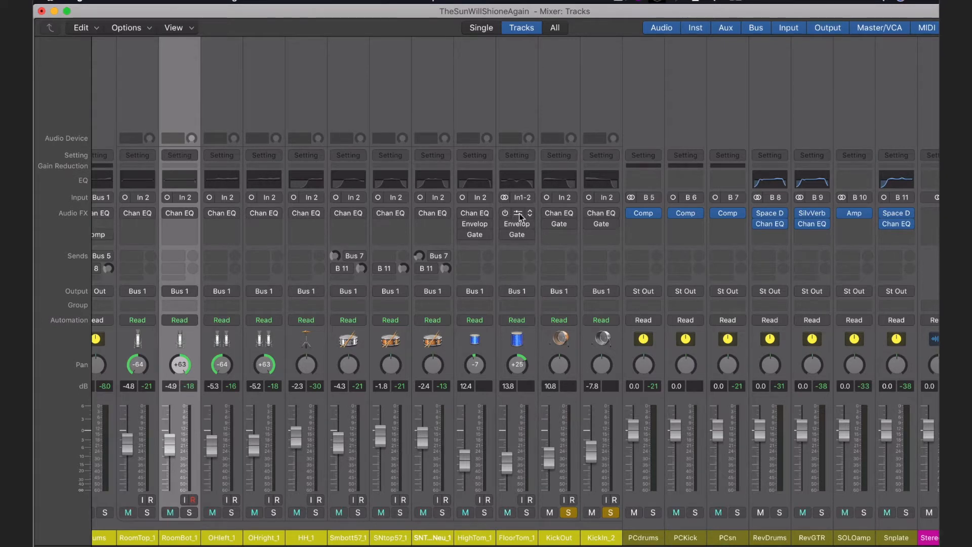
pyautogui.press('space')
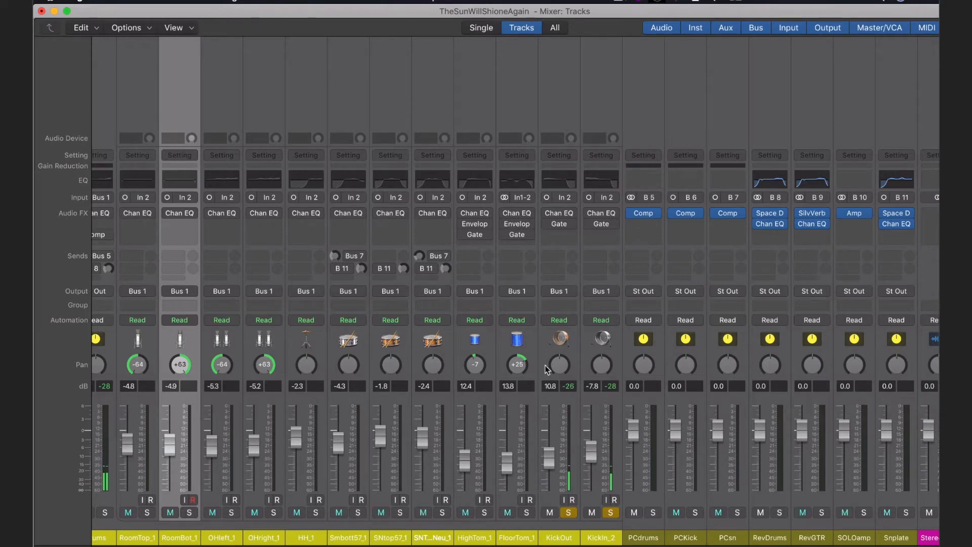
# Enable the Channel EQ and Gate on both KickOut and KickIn_2 during playback, and stop playback.
pyautogui.click(546, 213)
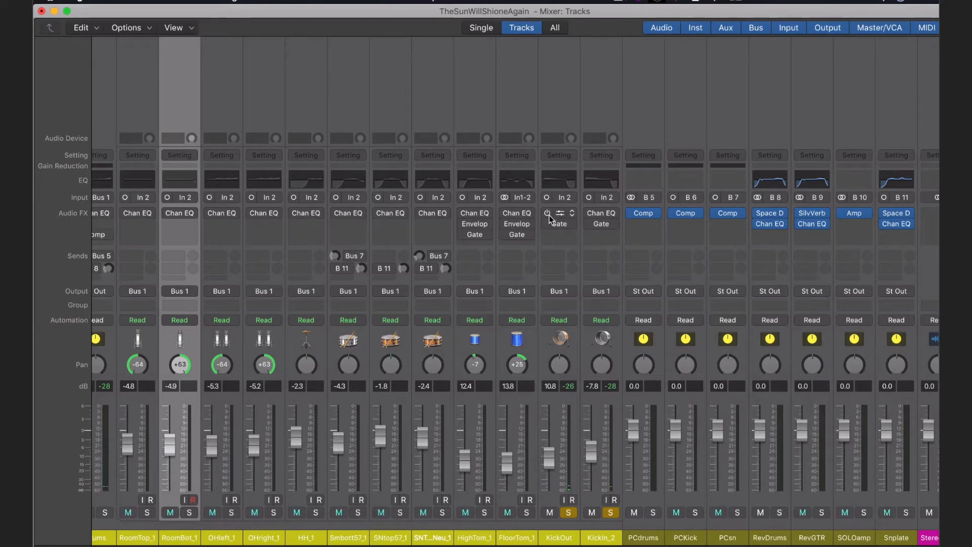
pyautogui.click(589, 212)
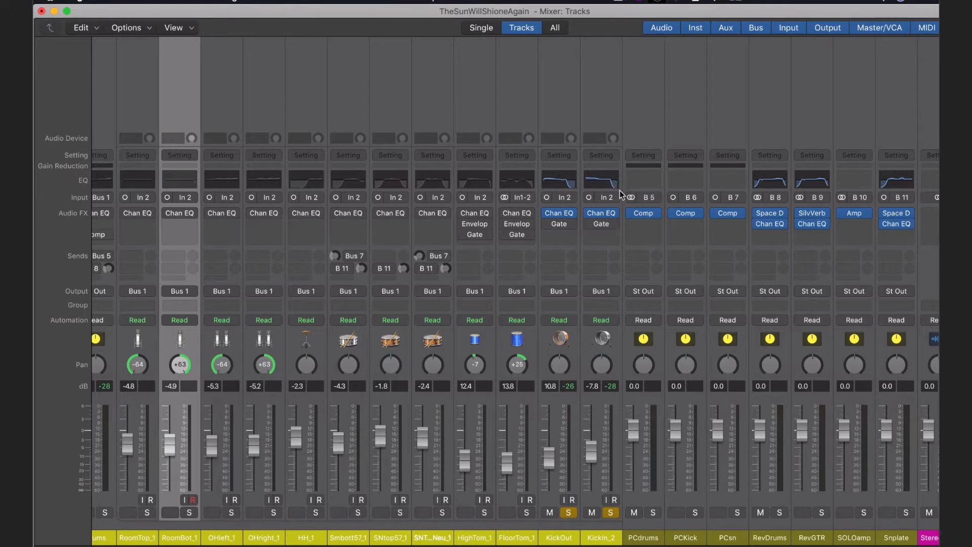
pyautogui.click(548, 224)
pyautogui.click(590, 224)
pyautogui.press('space')
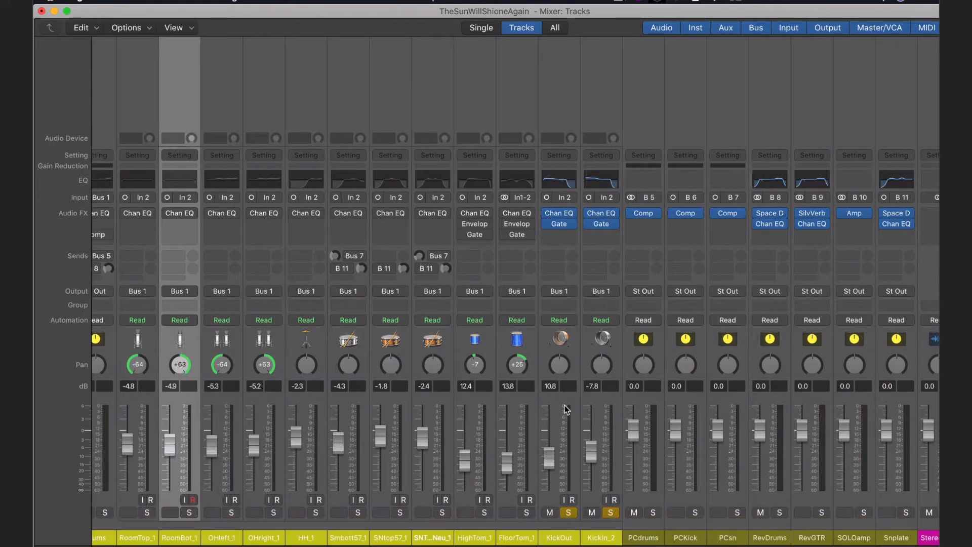
# Look at the Tracks window behind the mixer, and bring the mixer back to fill the screen.
pyautogui.moveTo(551, 12); pyautogui.dragTo(553, 27)
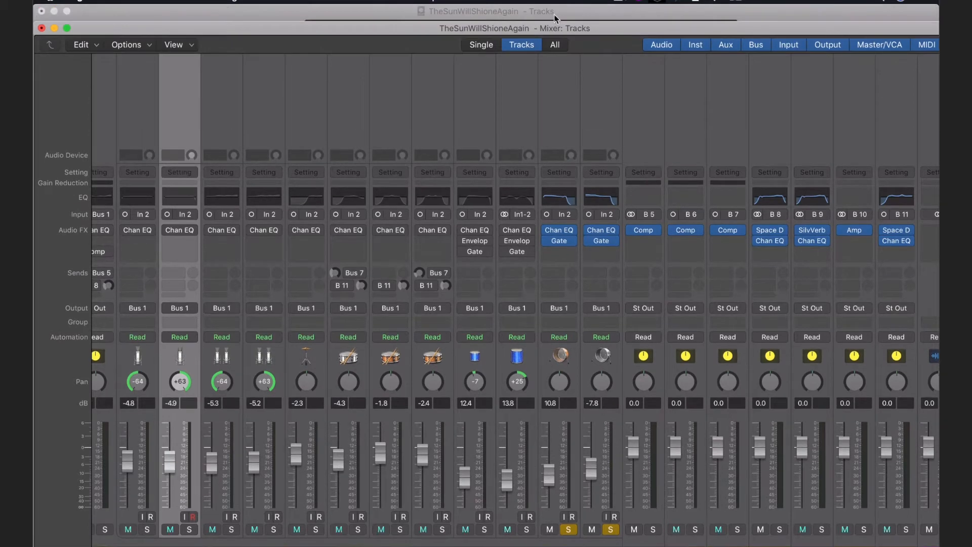
pyautogui.click(555, 12)
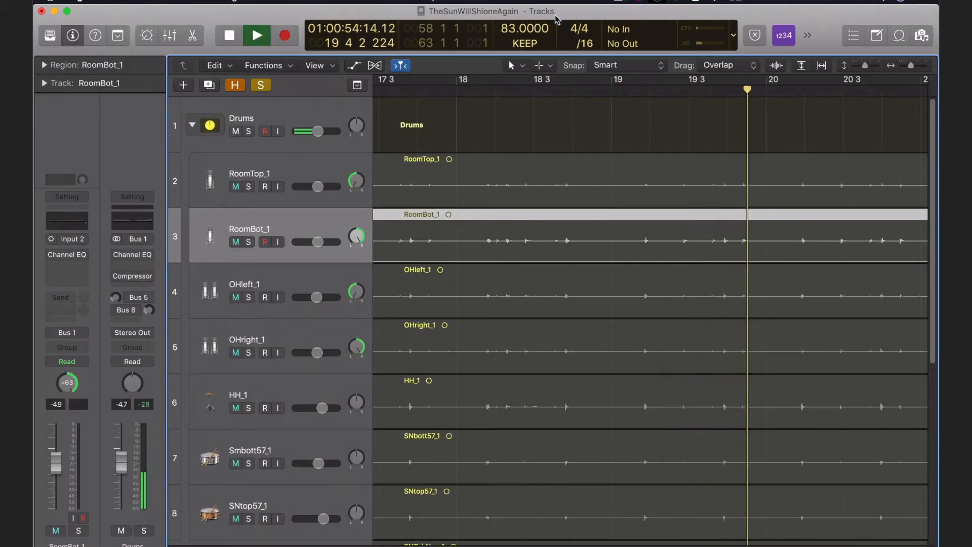
pyautogui.press('super+2')
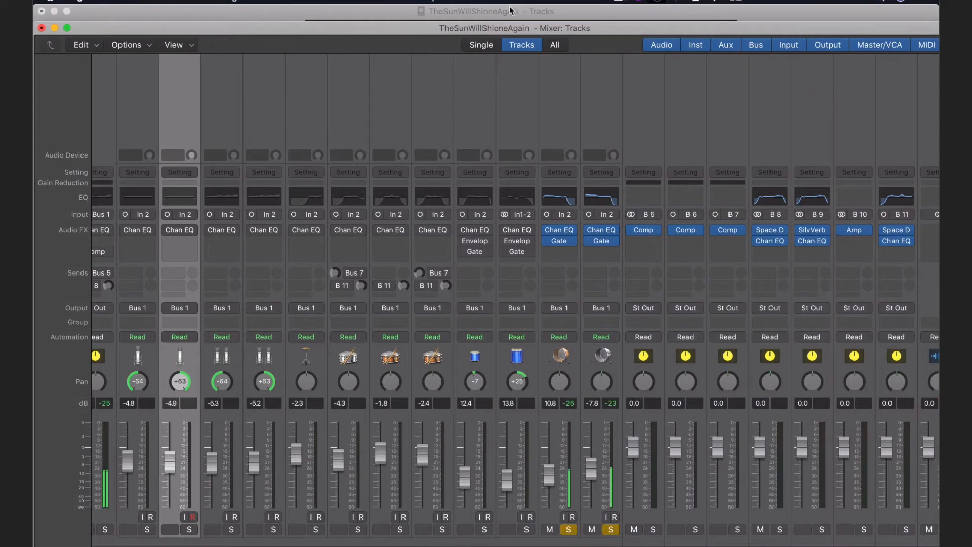
pyautogui.moveTo(541, 27); pyautogui.dragTo(543, 11)
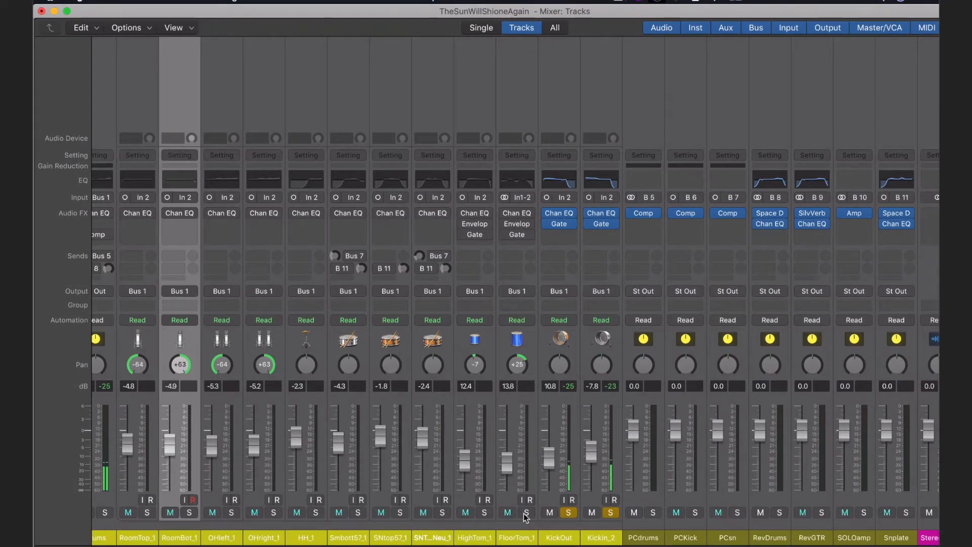
# Enable the Channel EQ, Enveloper and Gate on both the HighTom_1 and FloorTom_1 channels.
pyautogui.click(462, 213)
pyautogui.click(504, 214)
pyautogui.click(505, 235)
pyautogui.click(462, 235)
pyautogui.click(463, 223)
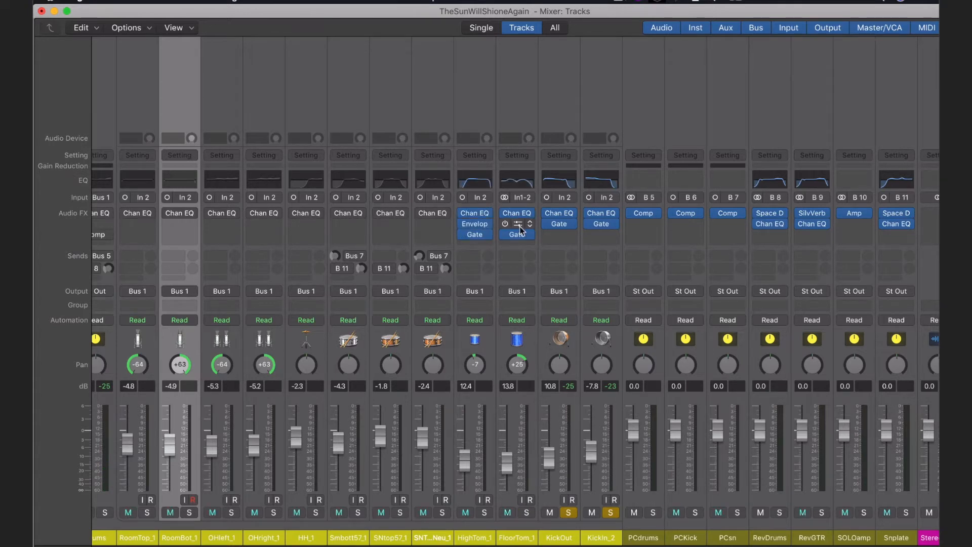
pyautogui.click(504, 223)
# Set the attack gain to 34% in the HighTom_1 Enveloper and close the plug-in.
pyautogui.click(475, 224)
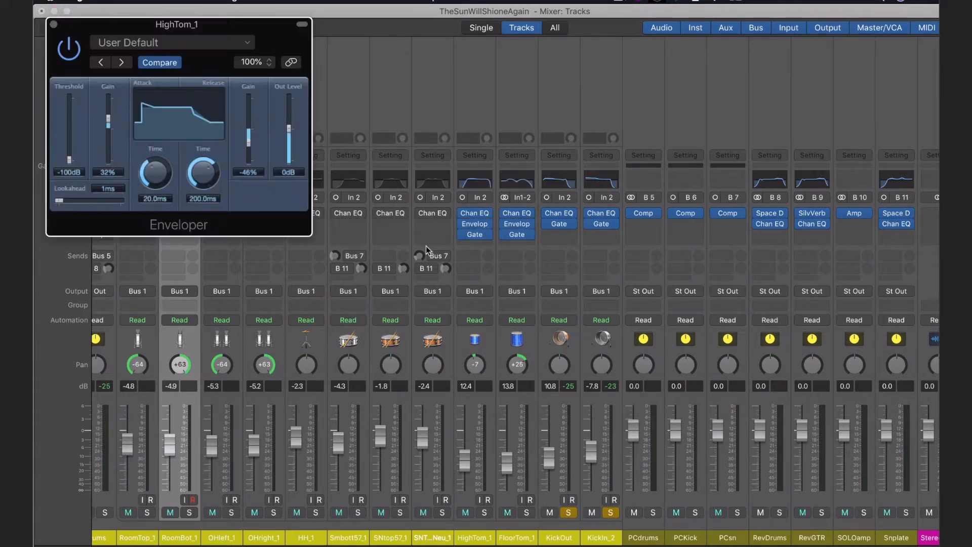
pyautogui.moveTo(235, 33); pyautogui.dragTo(332, 72)
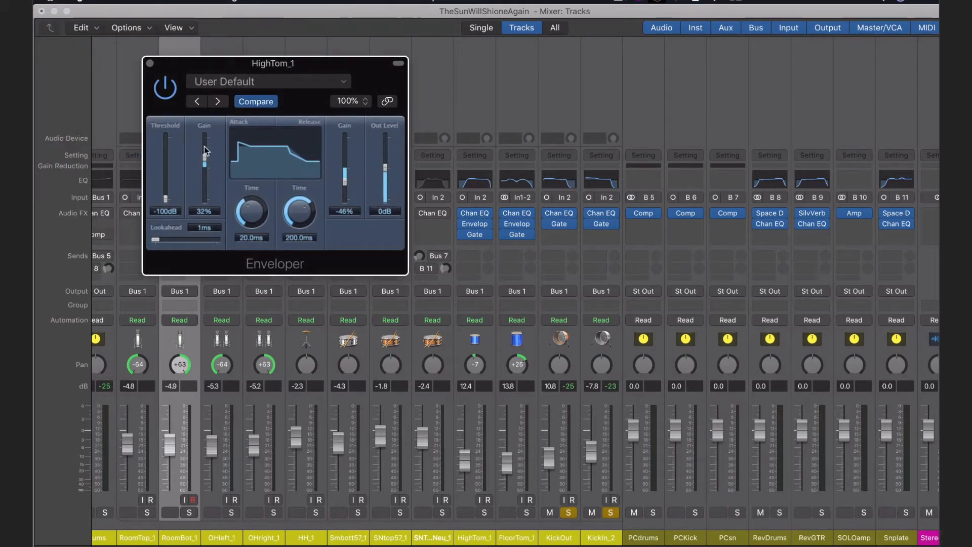
pyautogui.moveTo(207, 158); pyautogui.dragTo(207, 160)
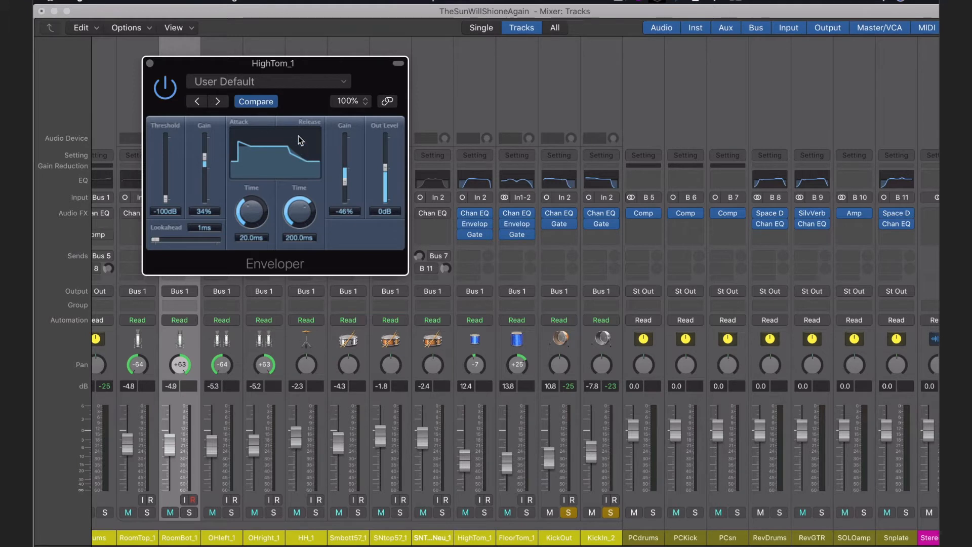
pyautogui.click(149, 64)
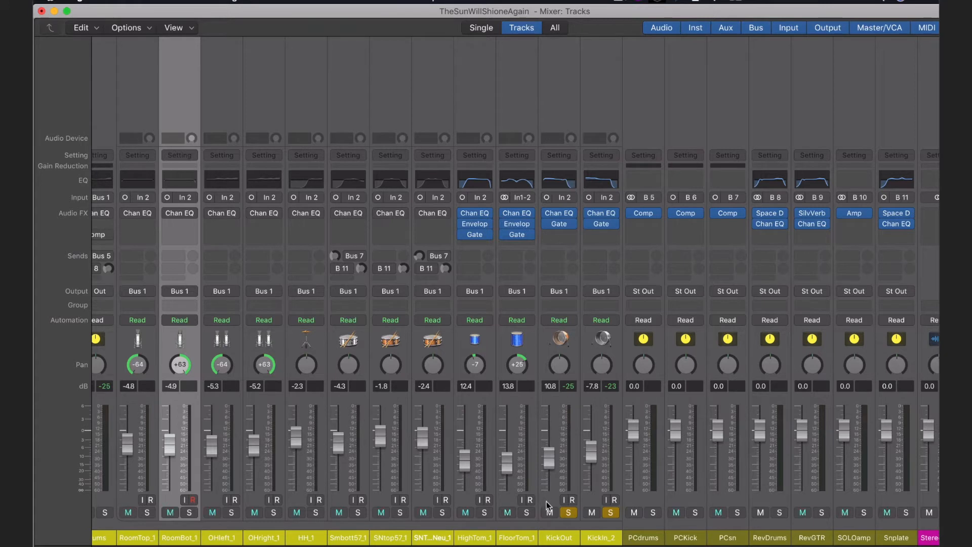
# Clear the kick solos, start playback, and solo the SNT...Neu_1, SNtop57_1 and Smbott57_1 snare channels.
pyautogui.click(610, 512)
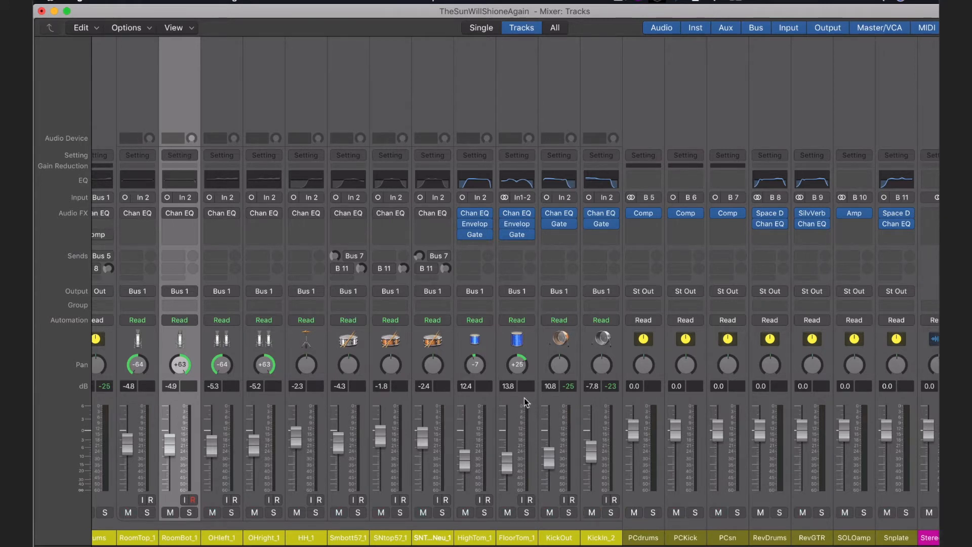
pyautogui.press('space')
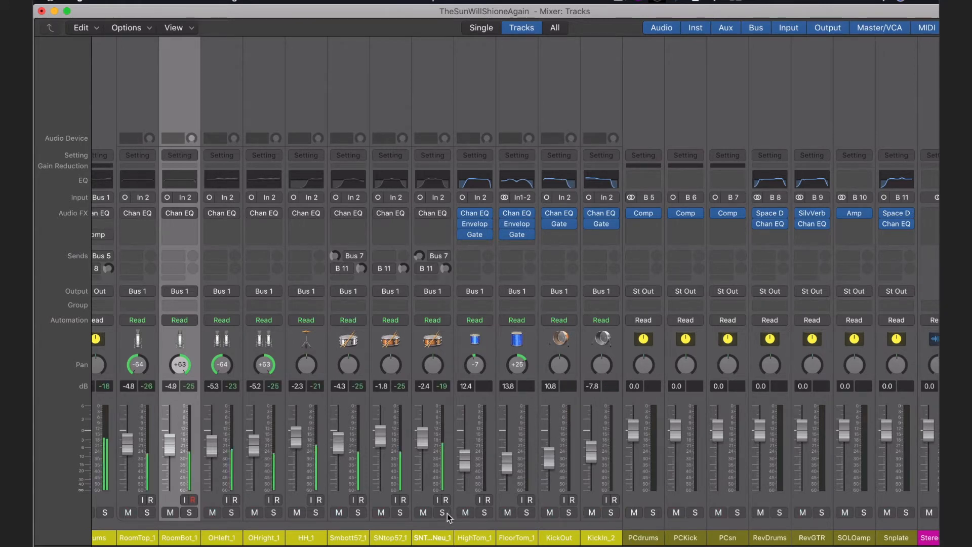
pyautogui.click(442, 512)
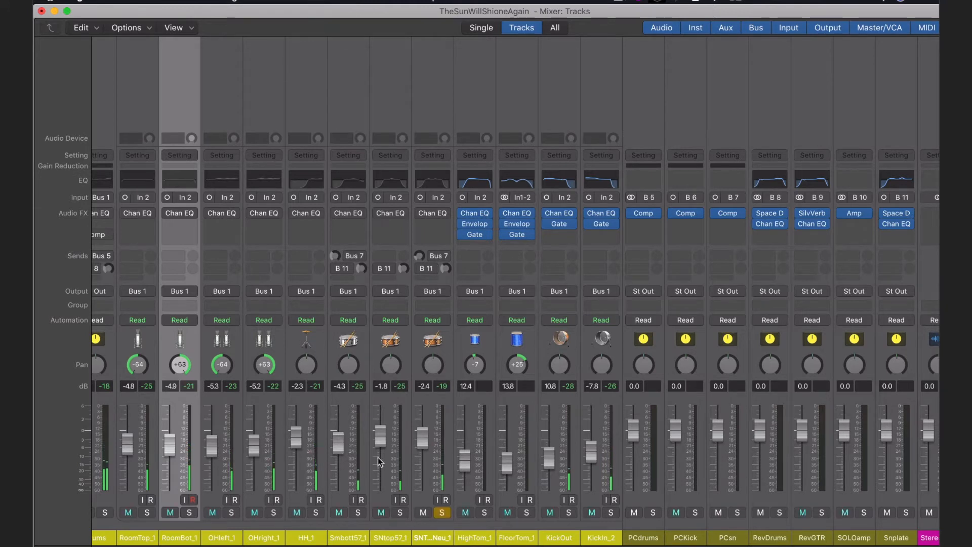
pyautogui.click(399, 513)
pyautogui.click(358, 512)
# Enable the Channel EQ on Smbott57_1, SNtop57_1 and SNT...Neu_1.
pyautogui.click(337, 214)
pyautogui.click(378, 213)
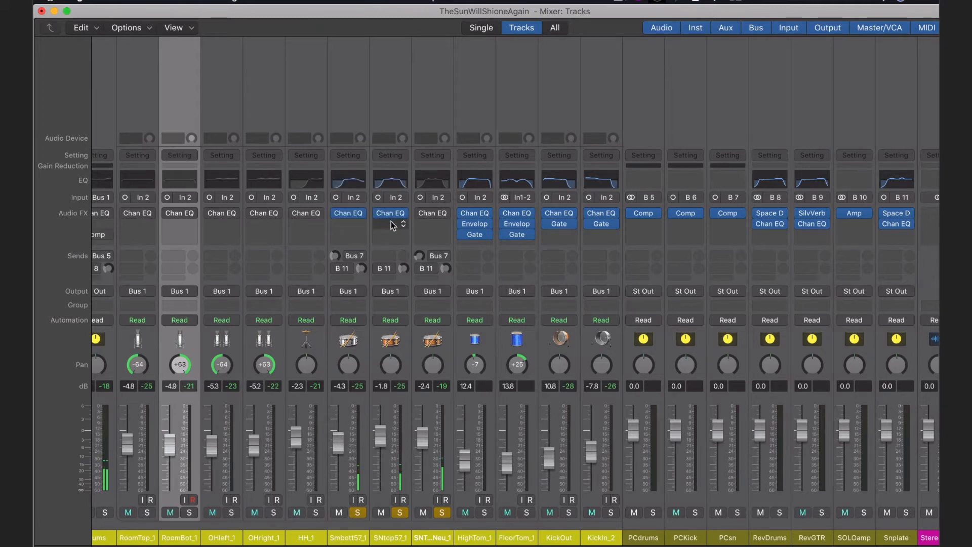
pyautogui.click(421, 213)
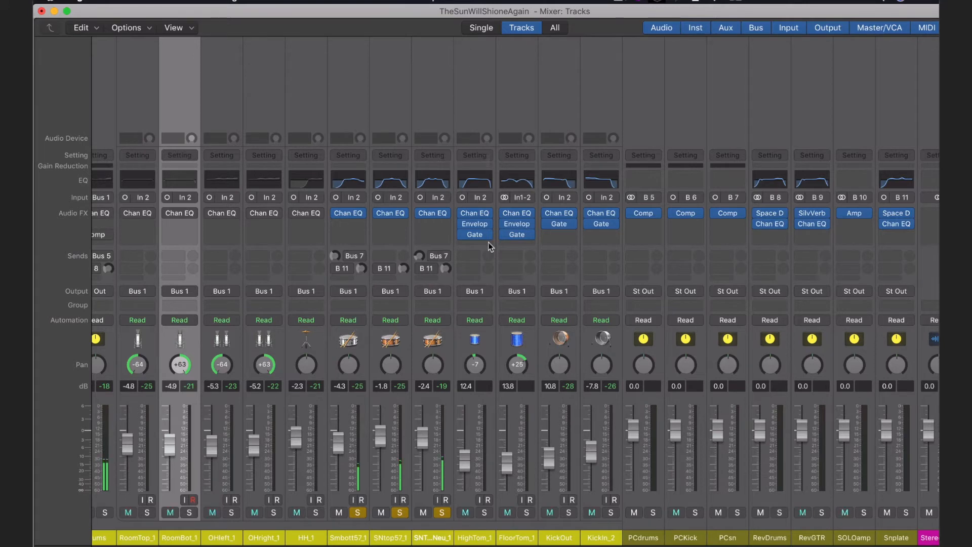
pyautogui.moveTo(522, 7); pyautogui.dragTo(487, 18)
# Enable the Bus 7 sends on SNT...Neu_1 and Smbott57_1, and select the SNT...Neu_1 channel.
pyautogui.click(431, 258)
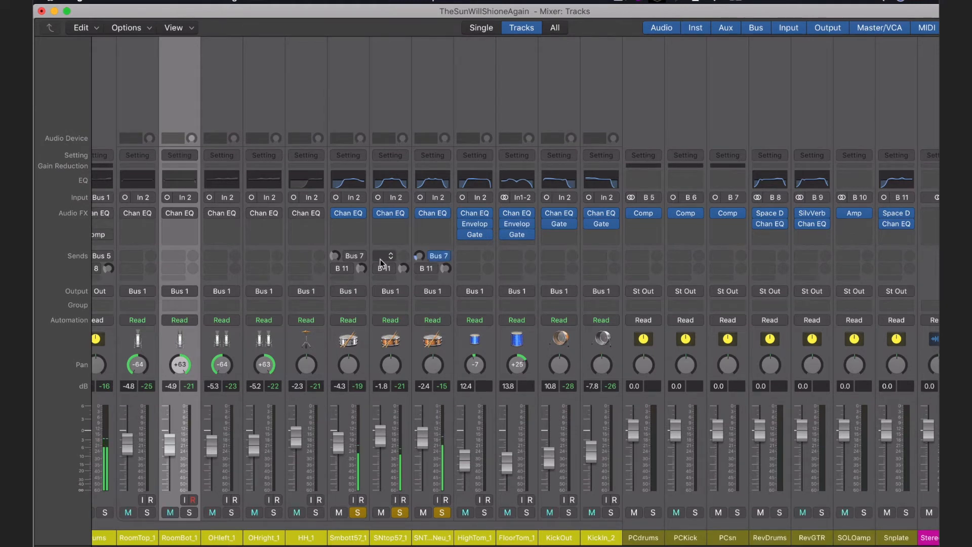
pyautogui.click(348, 258)
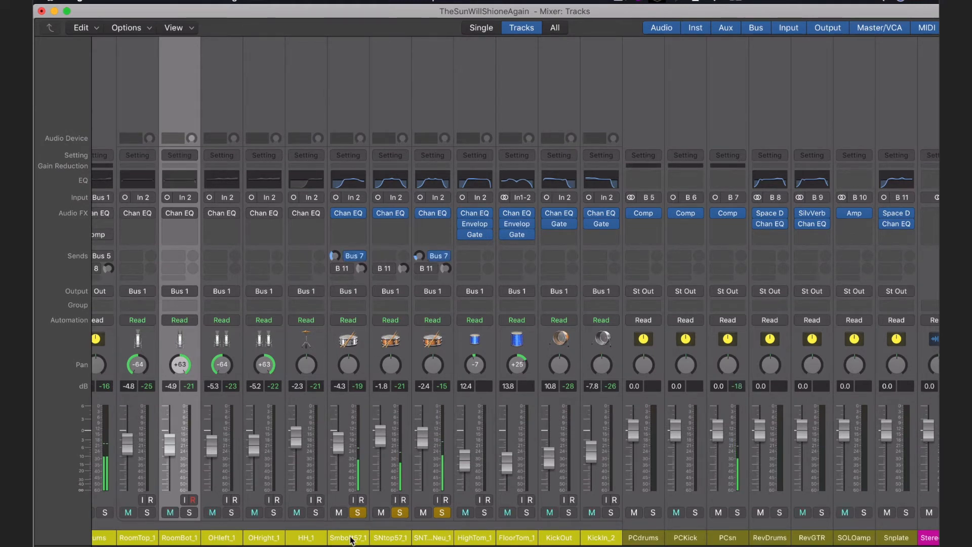
pyautogui.click(433, 540)
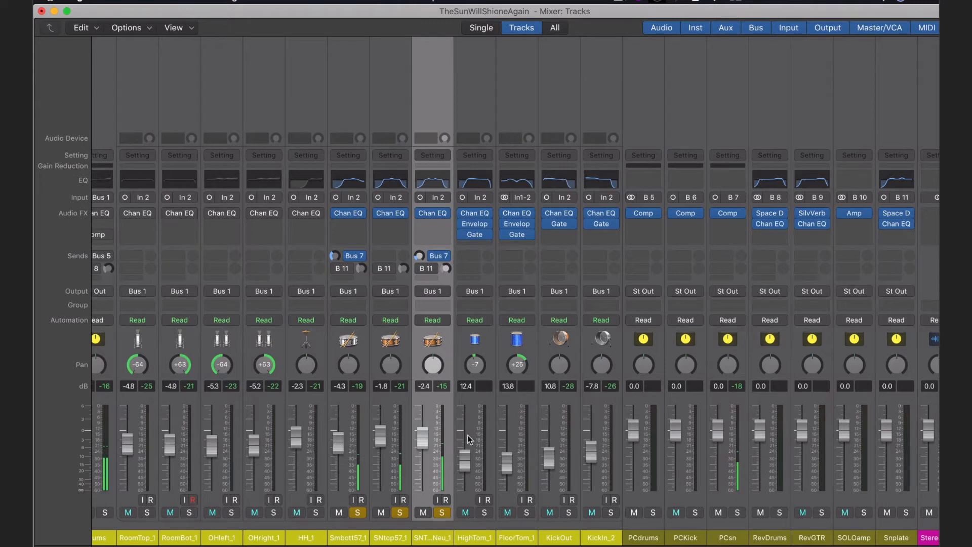
# Turn the solos on the three snare channels off and back on.
pyautogui.click(442, 513)
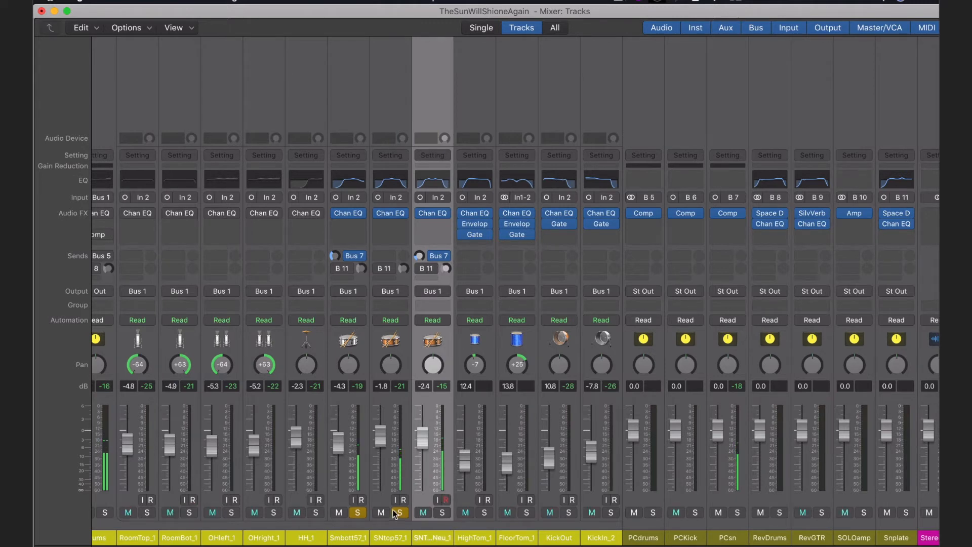
pyautogui.click(363, 509)
pyautogui.click(363, 509)
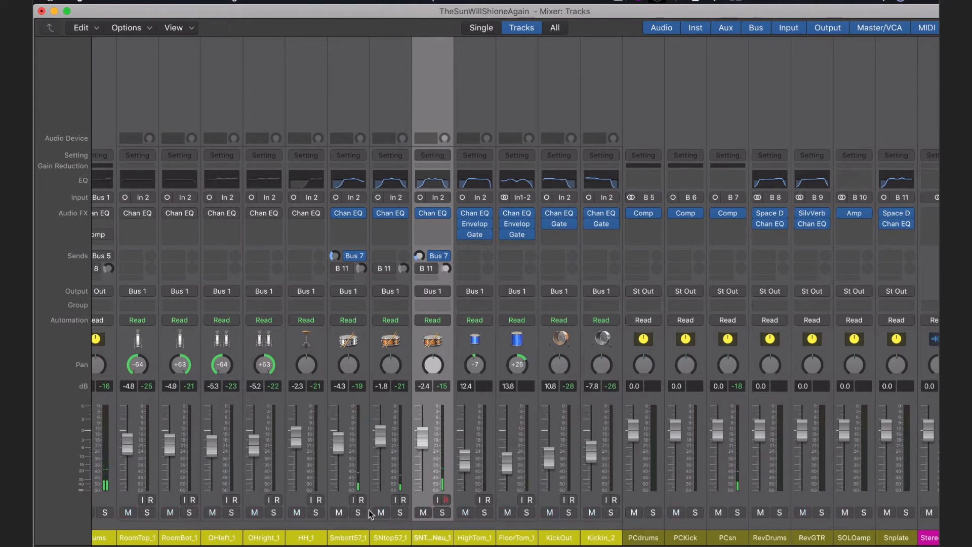
pyautogui.click(400, 513)
pyautogui.click(442, 512)
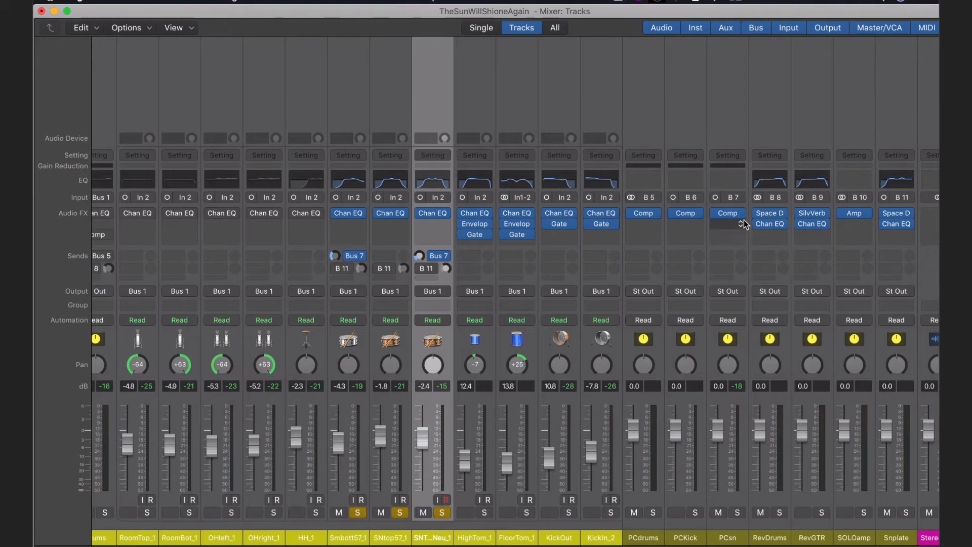
# Open the PCsn Compressor, examine its settings and its response during playback, and close it.
pyautogui.hscroll(1, 724, 216)
pyautogui.click(721, 214)
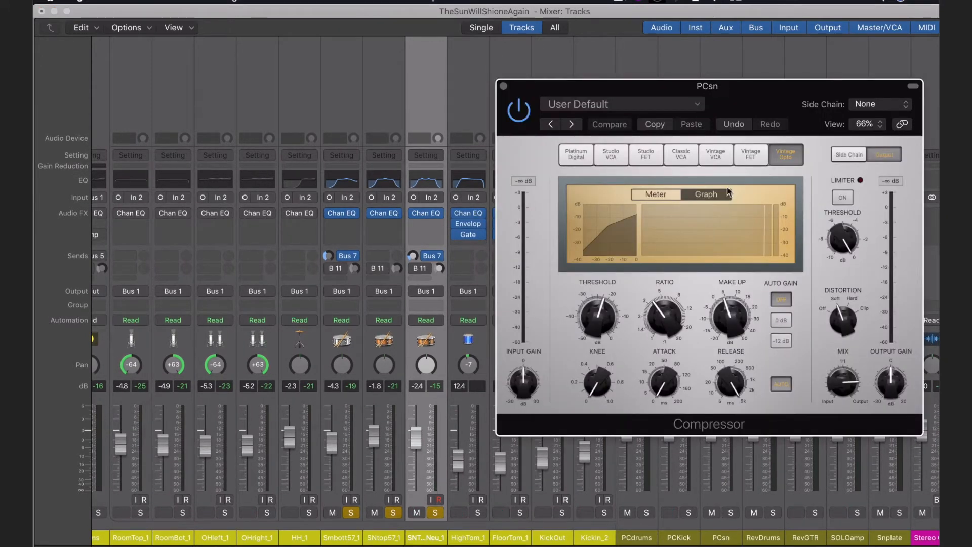
pyautogui.click(761, 76)
pyautogui.moveTo(761, 97); pyautogui.dragTo(545, 116)
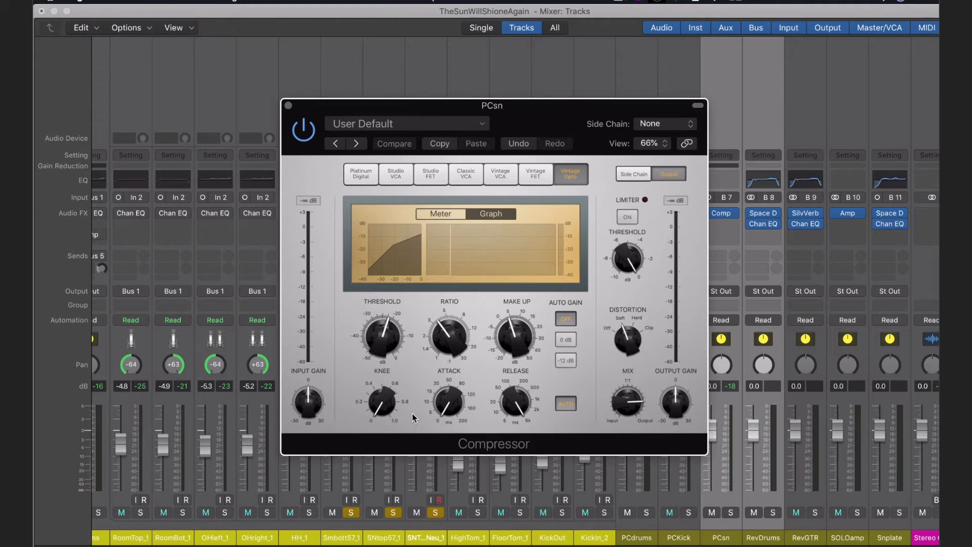
pyautogui.moveTo(433, 359)
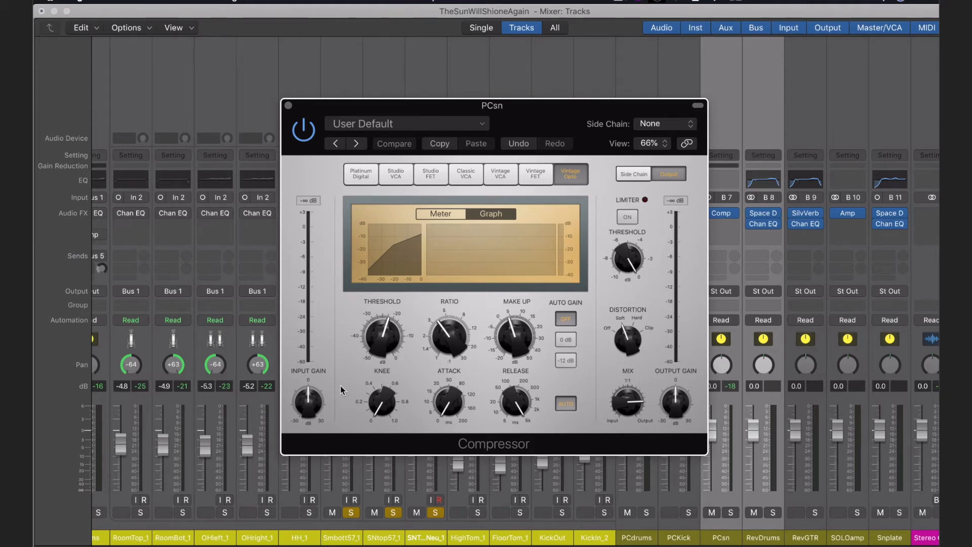
pyautogui.moveTo(357, 327)
pyautogui.press('space')
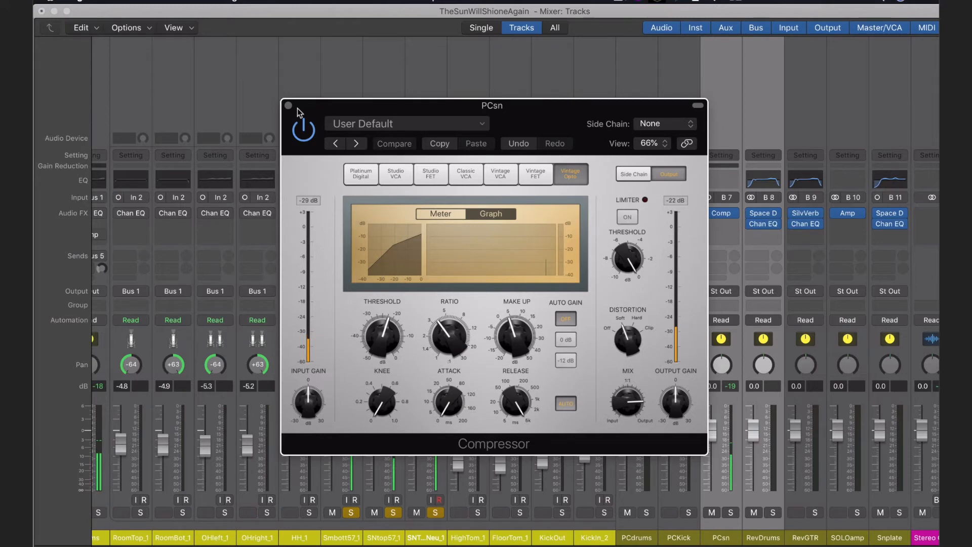
pyautogui.click(288, 106)
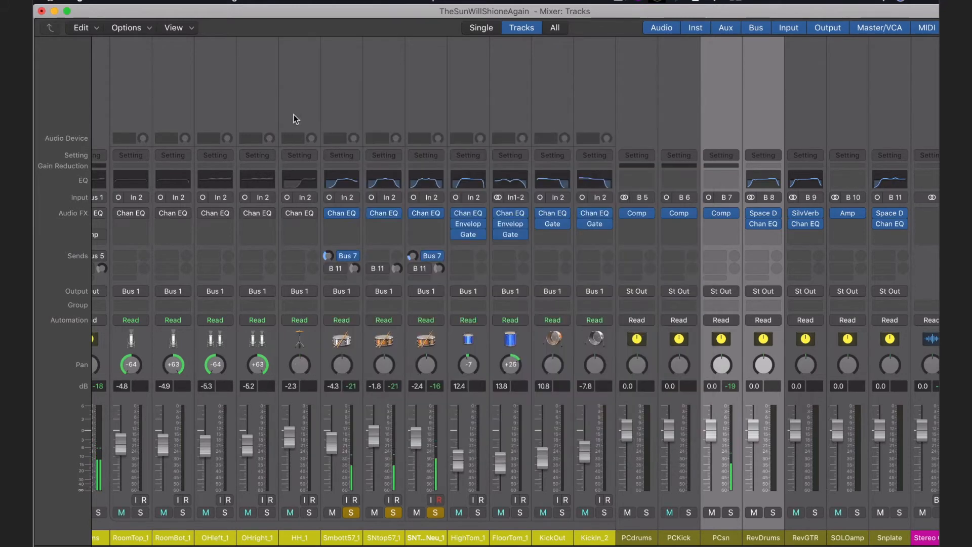
# Enable the Bus 11 sends on Smbott57_1, SNtop57_1 and SNT...Neu_1.
pyautogui.click(331, 269)
pyautogui.click(372, 269)
pyautogui.click(415, 269)
# Examine the Space Designer reverb and the Channel EQ on the Snplate channel, closing each plug-in.
pyautogui.hscroll(2, 526, 268)
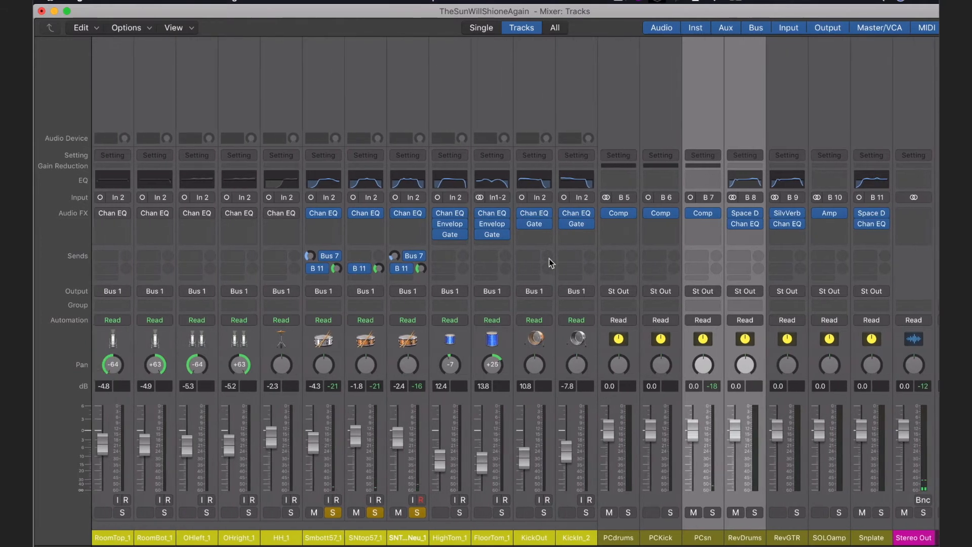
pyautogui.click(890, 540)
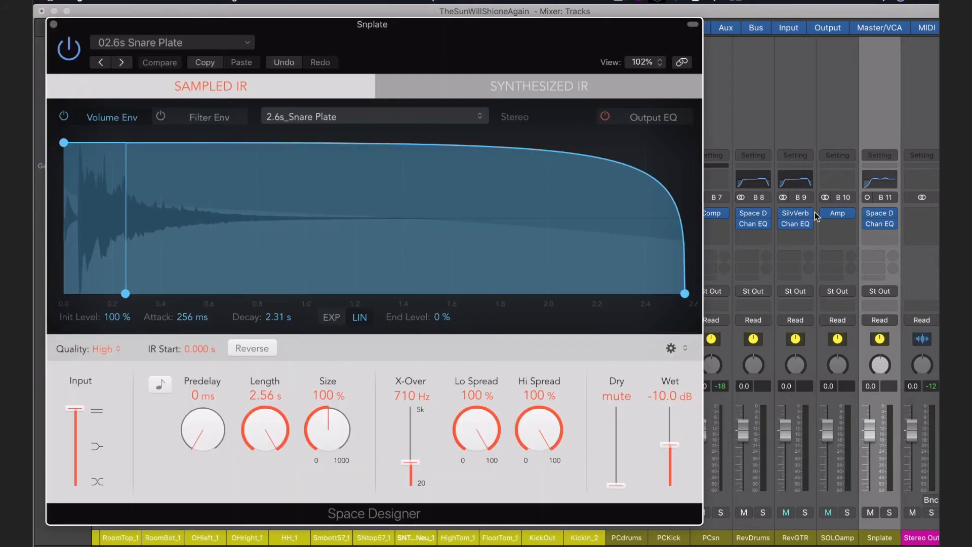
pyautogui.click(880, 213)
pyautogui.click(54, 25)
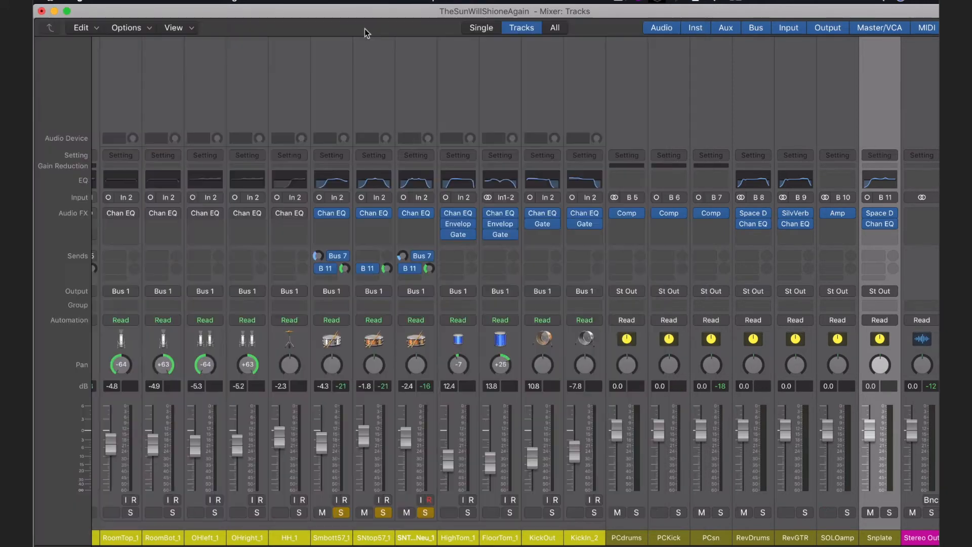
pyautogui.click(882, 225)
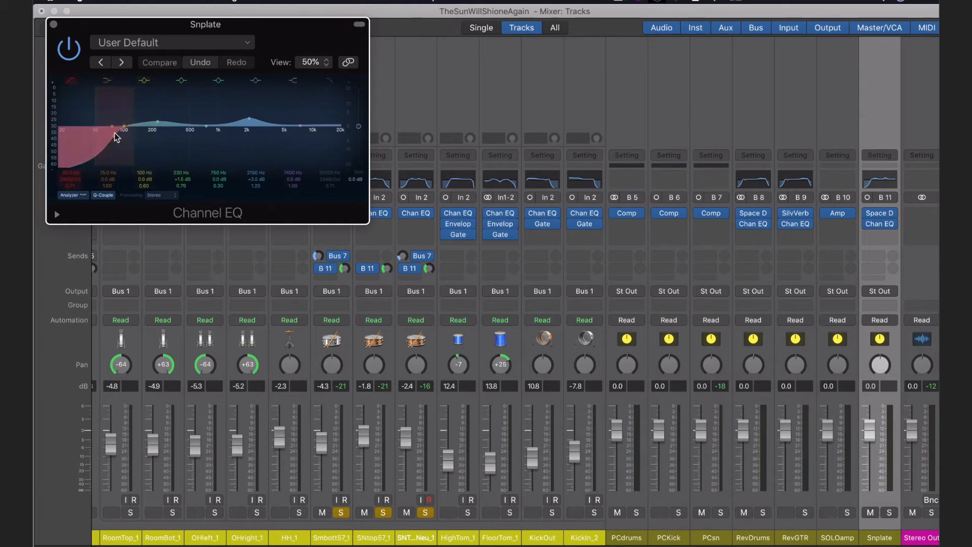
pyautogui.click(54, 24)
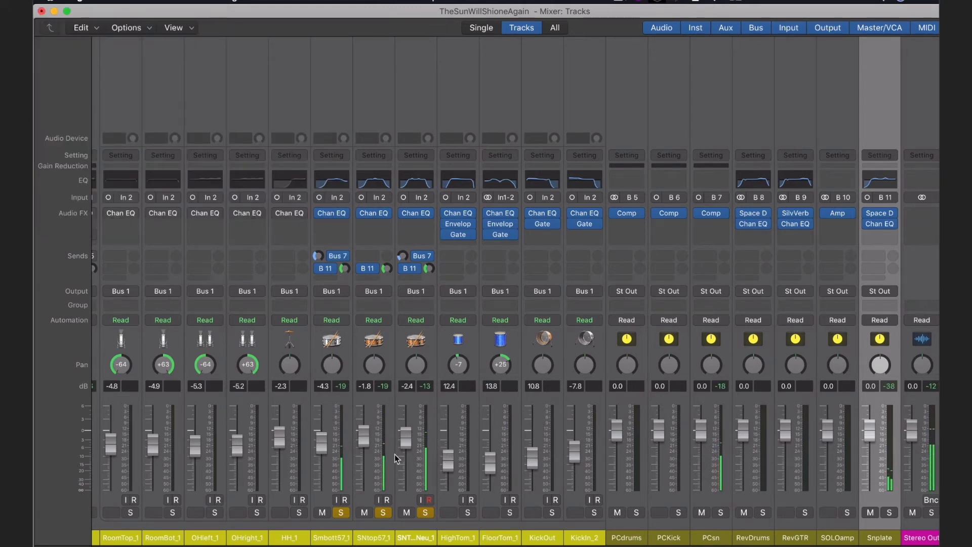
# Adjust the snare channels' Bus 11 sends, with Smbott57_1 at -12.4 dB, and open the Bus 7 send mode options on SNT...Neu_1.
pyautogui.moveTo(385, 268); pyautogui.dragTo(430, 277)
pyautogui.moveTo(343, 270); pyautogui.dragTo(343, 275)
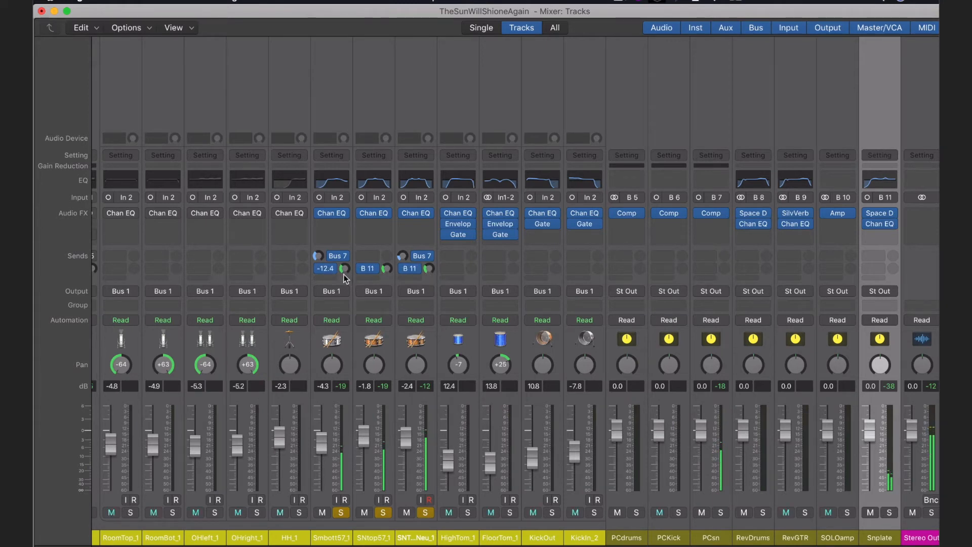
pyautogui.click(420, 255)
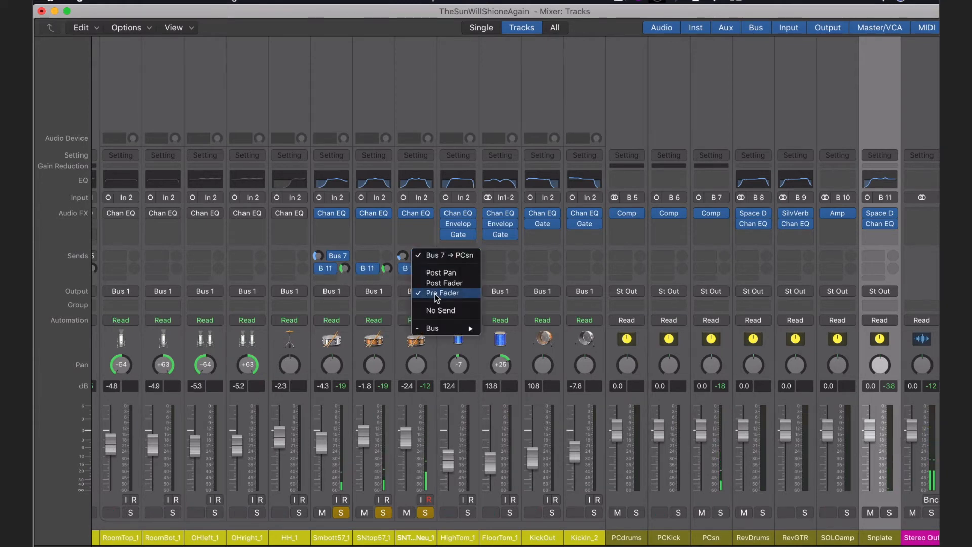
pyautogui.click(439, 273)
# Enable the Channel EQ on HH_1, both overhead channels and both room channels, and open the HH_1 EQ.
pyautogui.hscroll(-3, 338, 250)
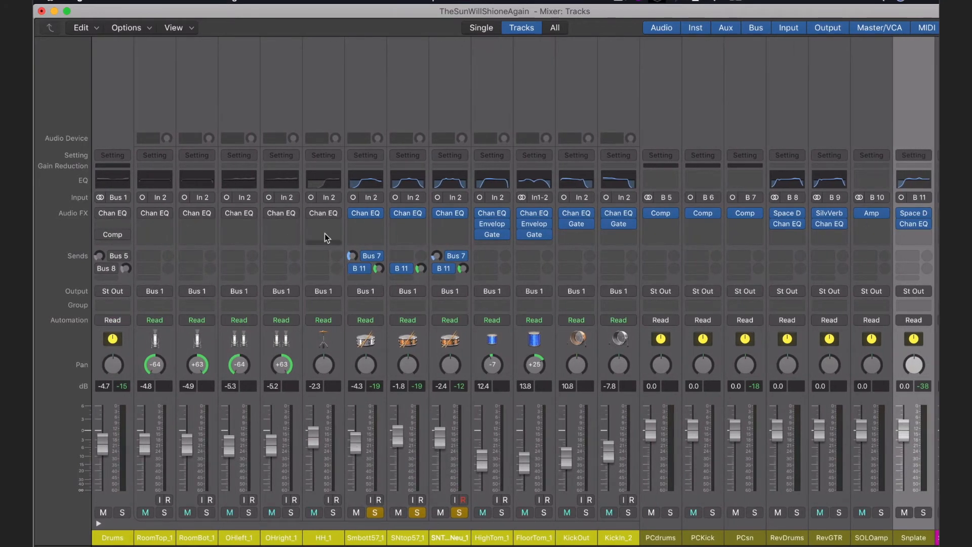
pyautogui.moveTo(312, 214); pyautogui.dragTo(153, 215)
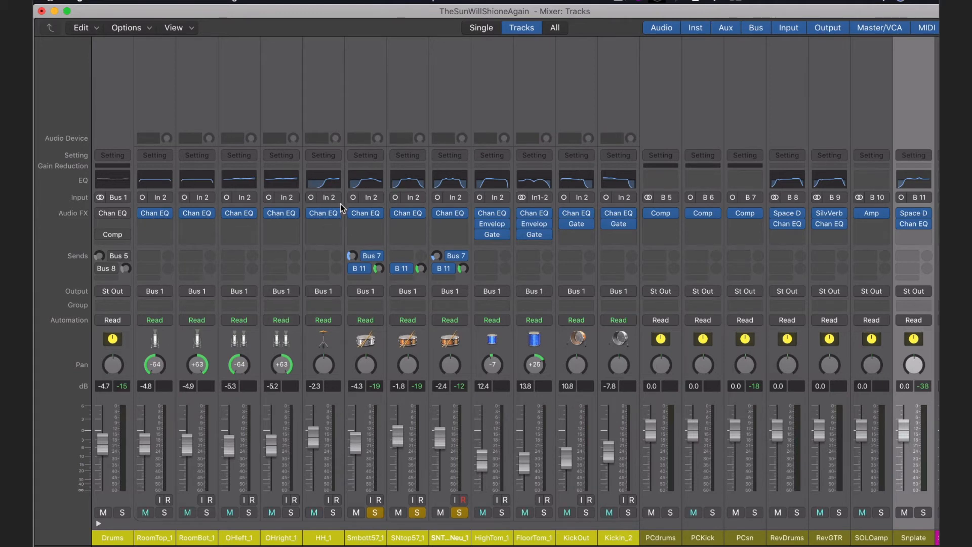
pyautogui.click(319, 184)
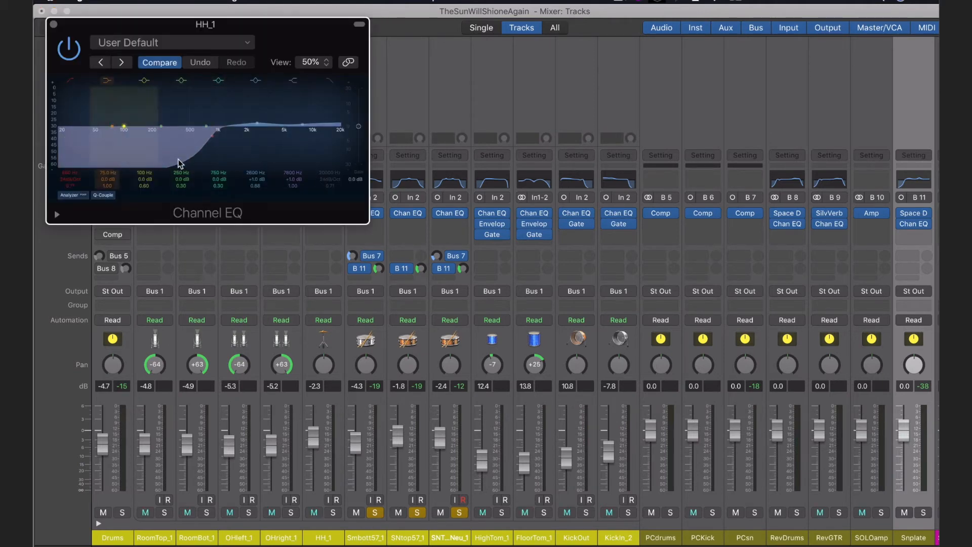
# Close the HH_1 EQ, enable the Channel EQ and Compressor on the Drums channel, and view the Compressor during playback.
pyautogui.click(54, 24)
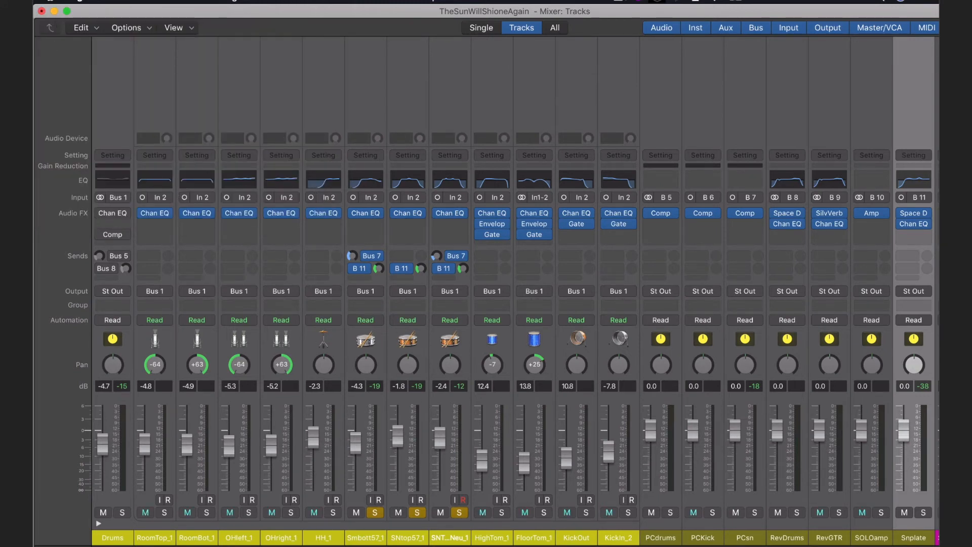
pyautogui.click(100, 213)
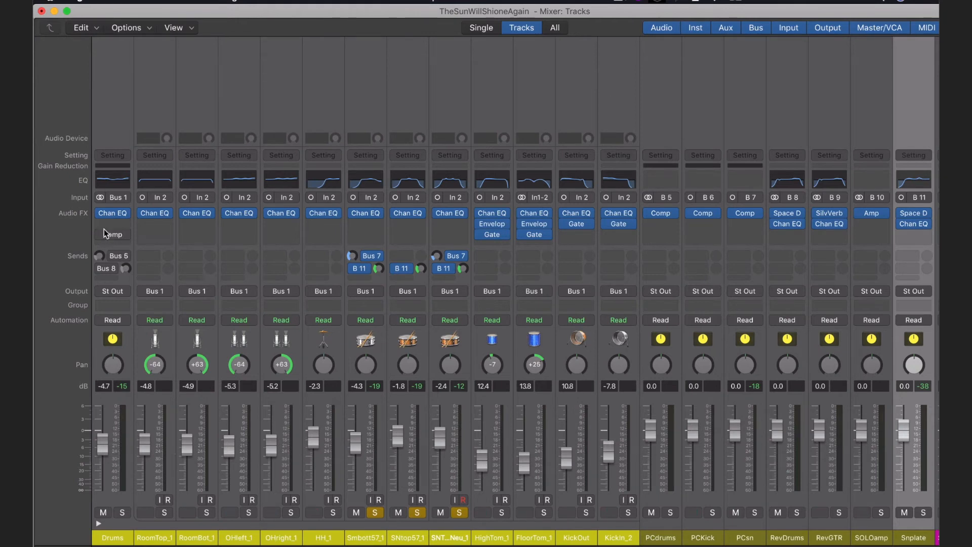
pyautogui.moveTo(116, 237)
pyautogui.click(114, 235)
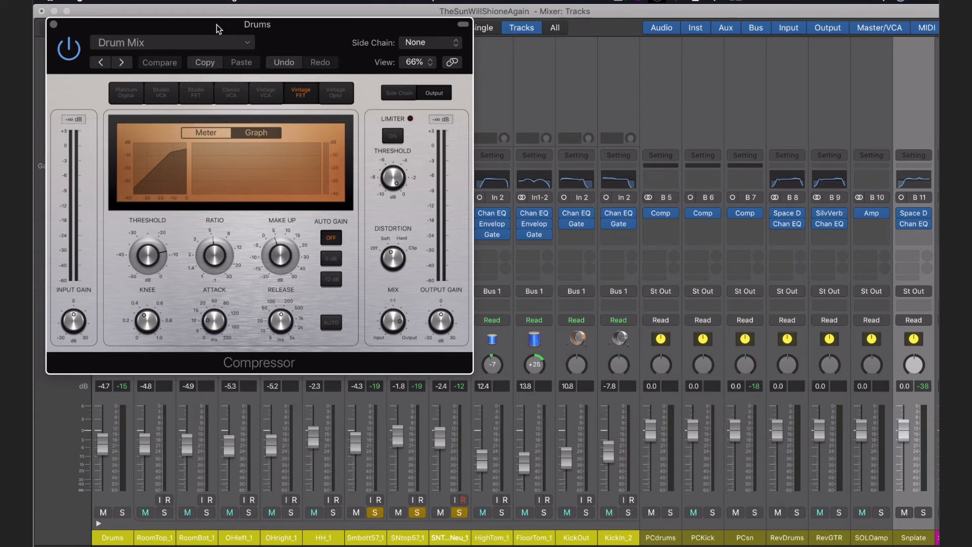
pyautogui.press('space')
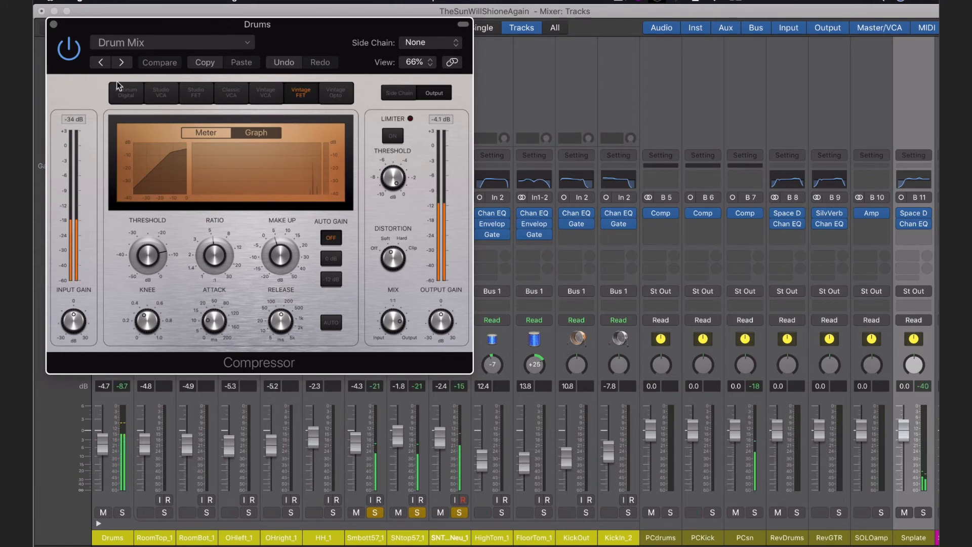
pyautogui.moveTo(140, 28); pyautogui.dragTo(389, 43)
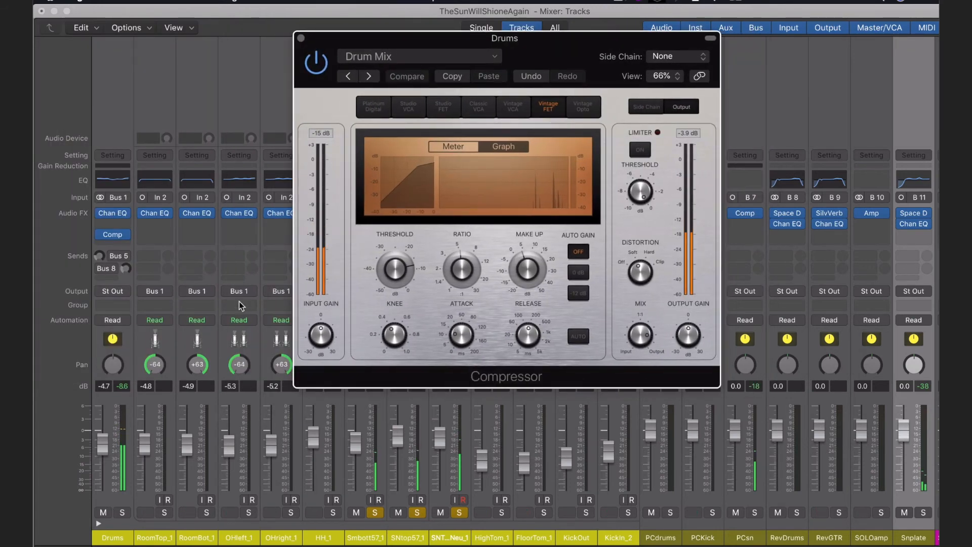
# Check the Bus 5 send's mode options on Drums, switch that send off and enable the Bus 8 send.
pyautogui.click(124, 258)
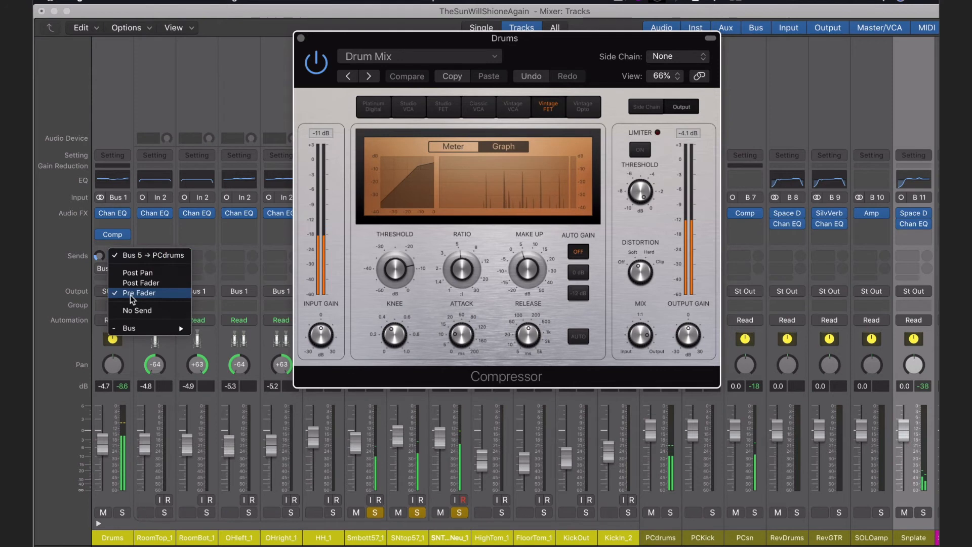
pyautogui.click(132, 207)
pyautogui.click(114, 255)
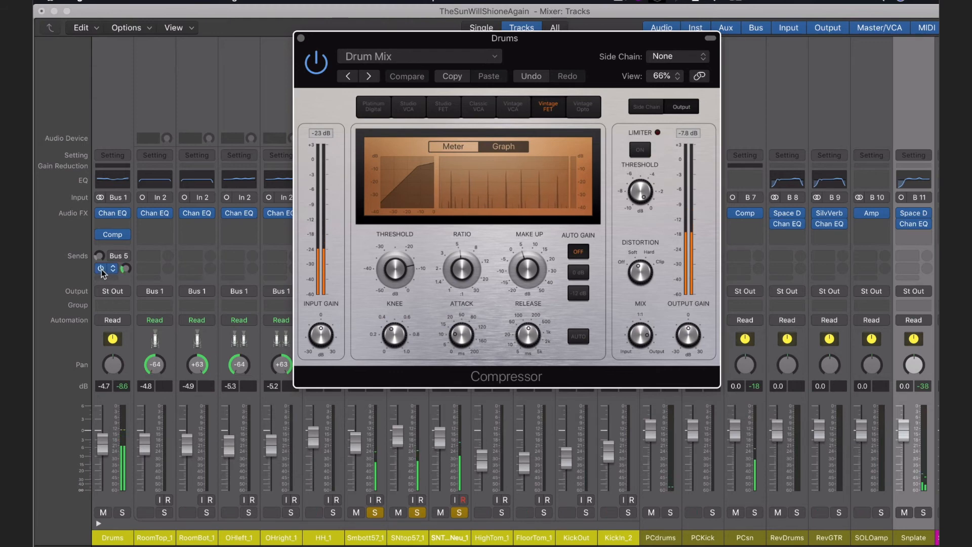
# Examine the Space Designer reverb on the RevDrums channel and close both it and the Drums Compressor.
pyautogui.moveTo(530, 60); pyautogui.dragTo(411, 51)
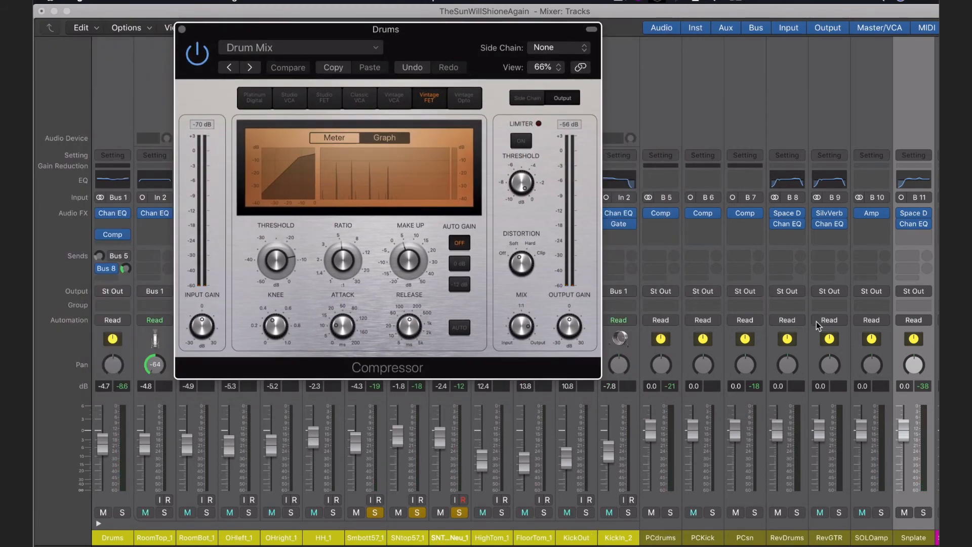
pyautogui.hscroll(2, 792, 462)
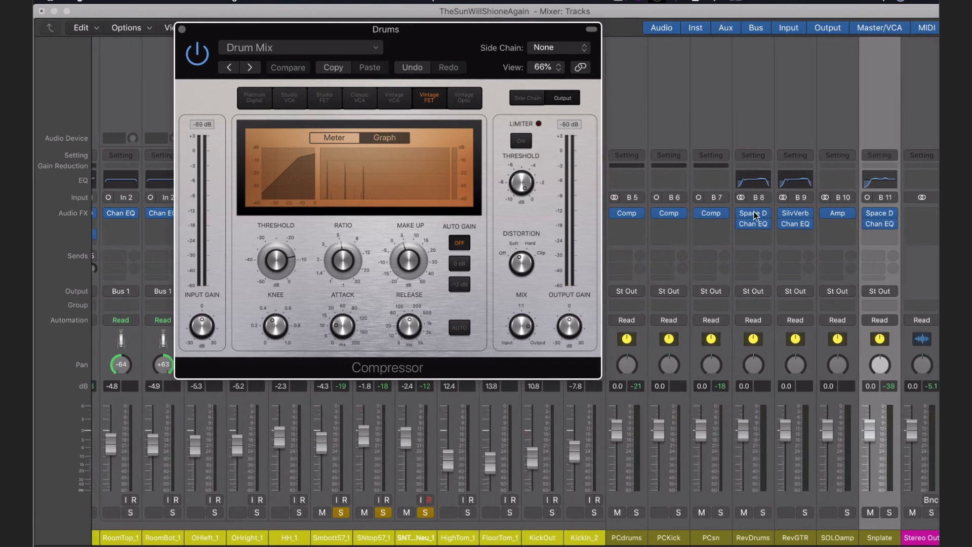
pyautogui.click(753, 213)
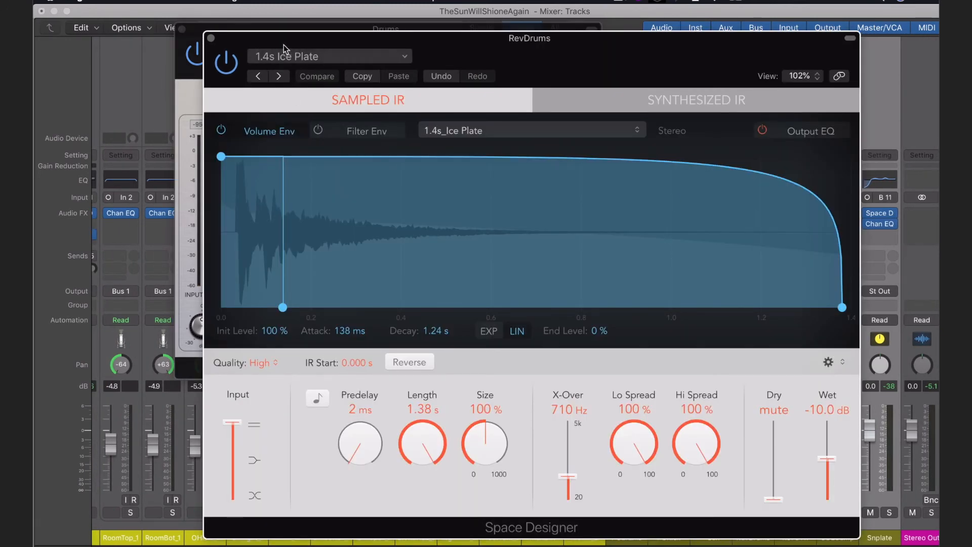
pyautogui.click(211, 38)
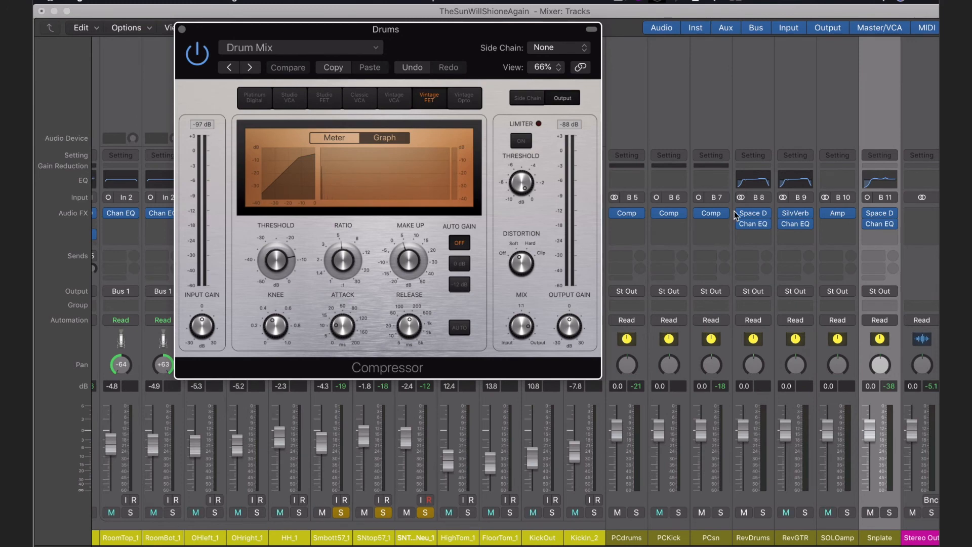
pyautogui.click(183, 29)
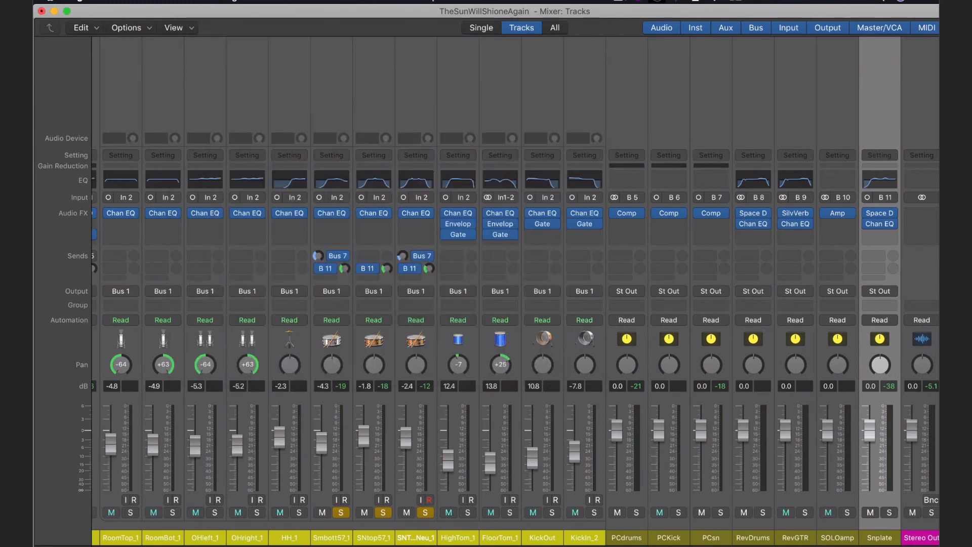
# Unsolo the Smbott57_1, SNtop57_1 and SNT...Neu_1 snare tracks so the whole kit plays.
pyautogui.hscroll(-3, 353, 482)
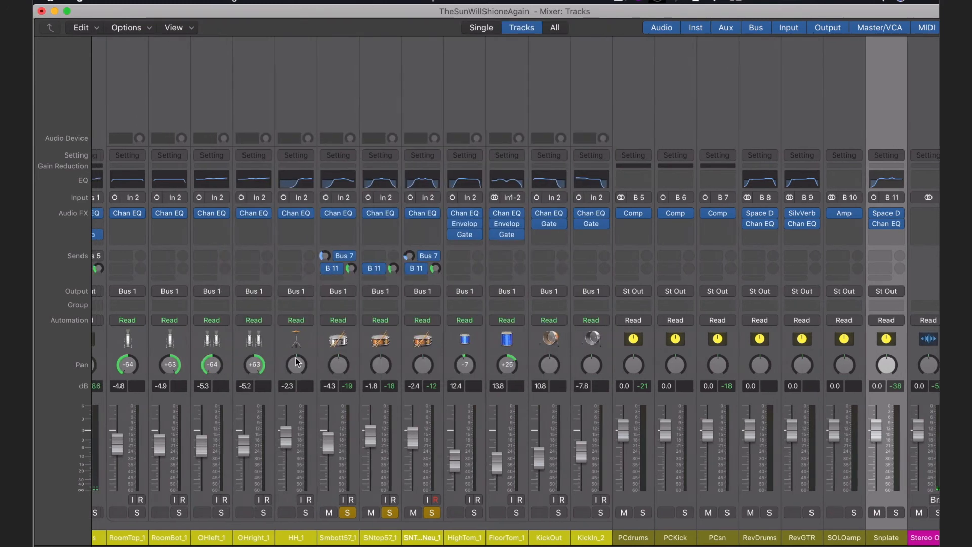
pyautogui.click(380, 514)
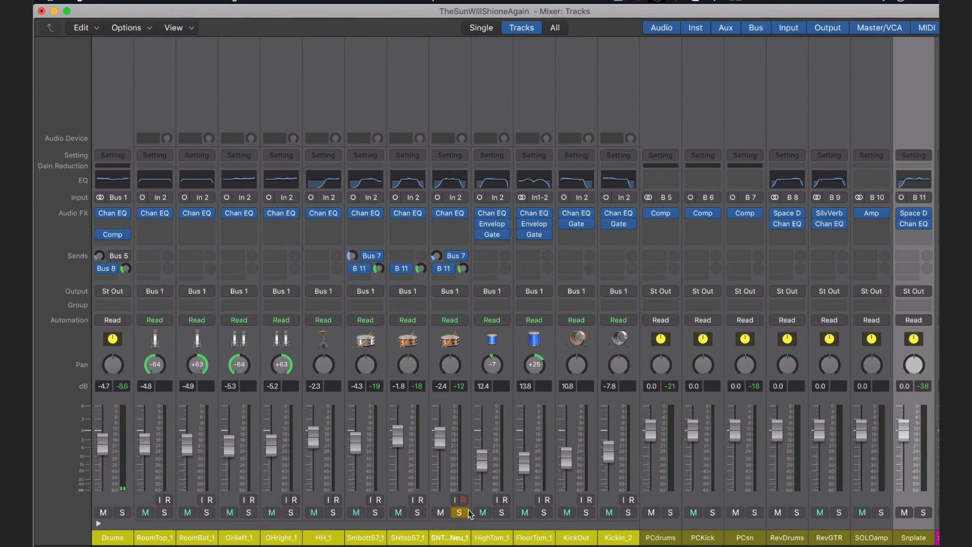
pyautogui.click(420, 513)
pyautogui.click(468, 511)
pyautogui.click(462, 512)
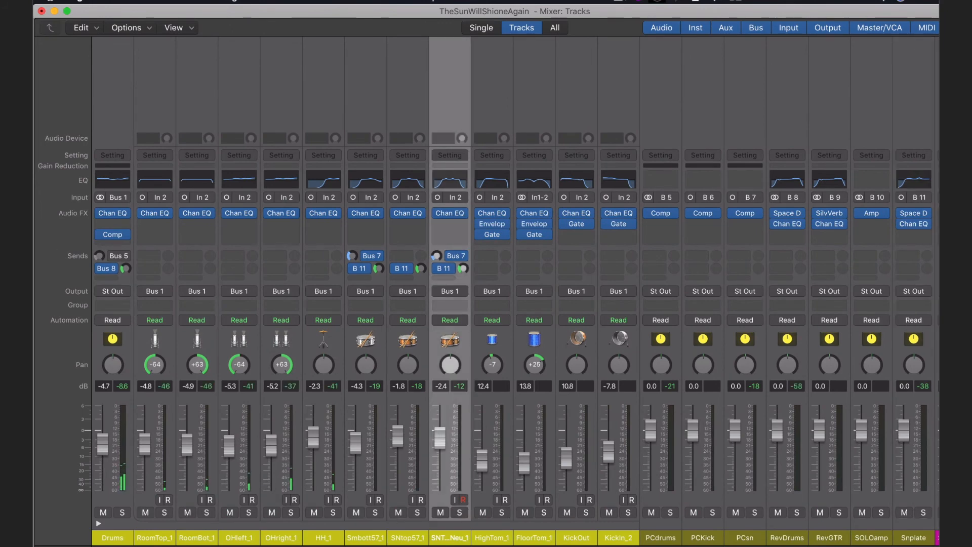
# Bring up the Tracks window during playback and return to the Mixer.
pyautogui.moveTo(399, 11); pyautogui.dragTo(398, 55)
pyautogui.click(398, 15)
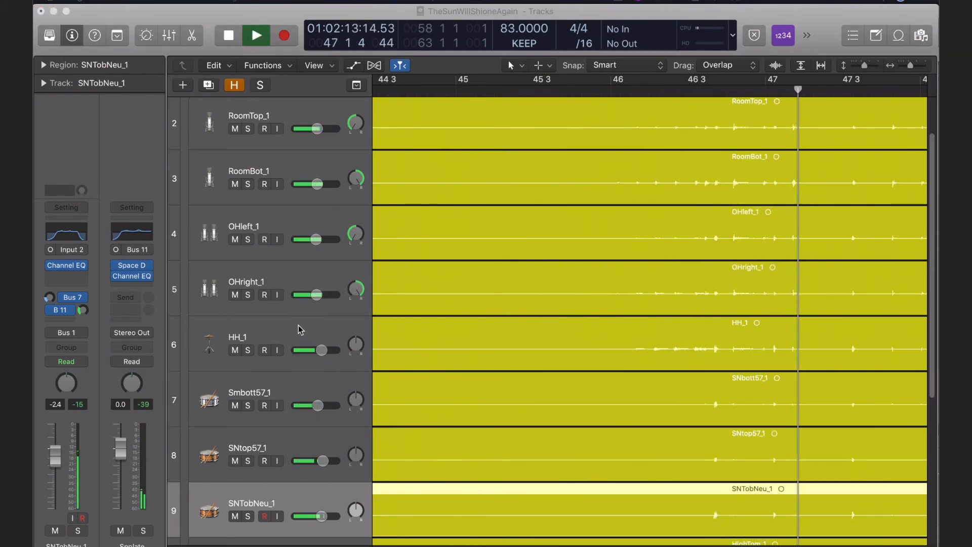
pyautogui.scroll(1, 318, 366)
pyautogui.moveTo(316, 11); pyautogui.dragTo(314, 33)
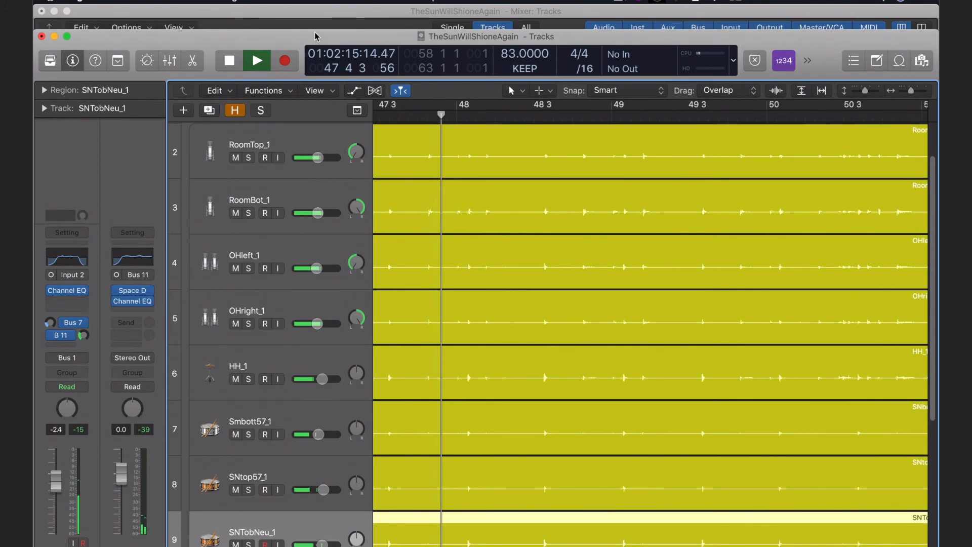
pyautogui.click(313, 17)
# Enable the Bus 5 send from Drums to PCdrums in Pre Fader mode.
pyautogui.hscroll(-2, 177, 228)
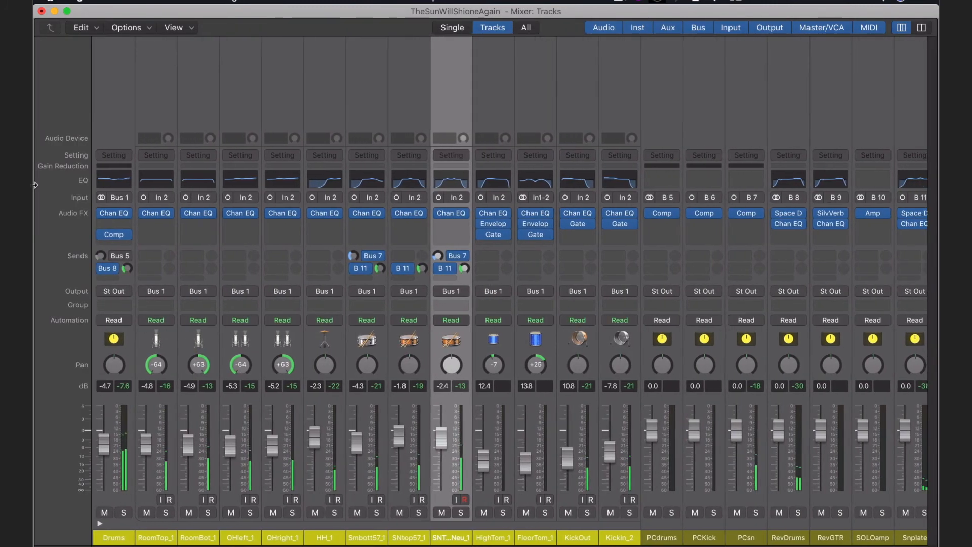
pyautogui.click(113, 257)
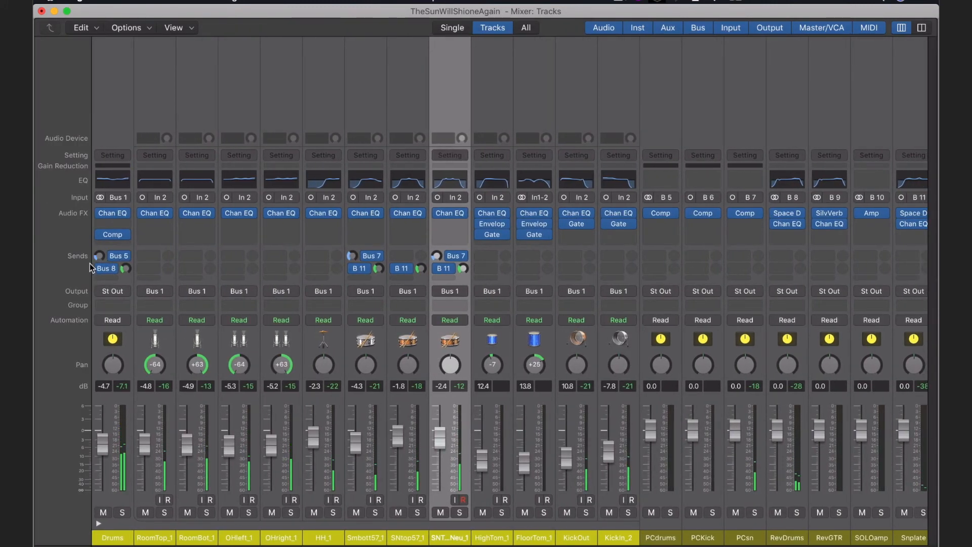
pyautogui.click(125, 257)
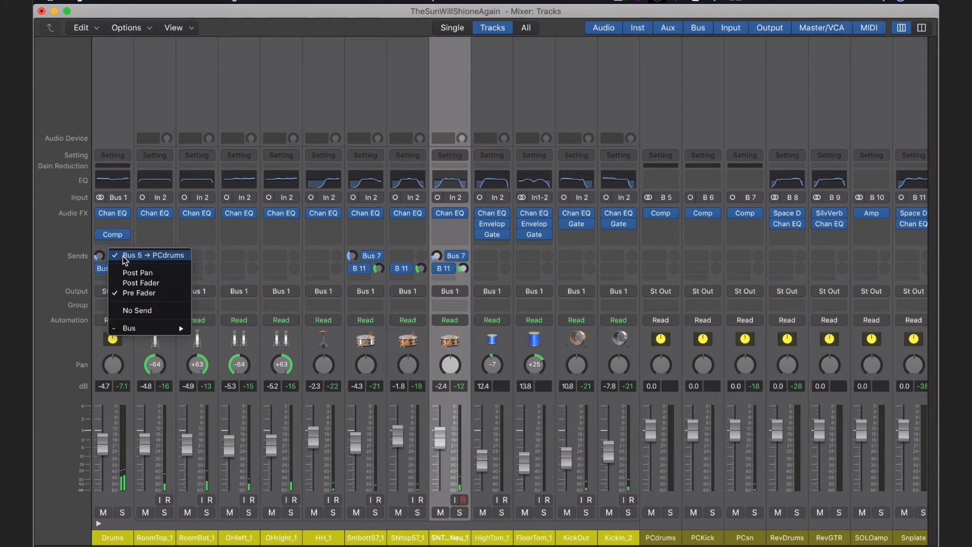
pyautogui.click(126, 291)
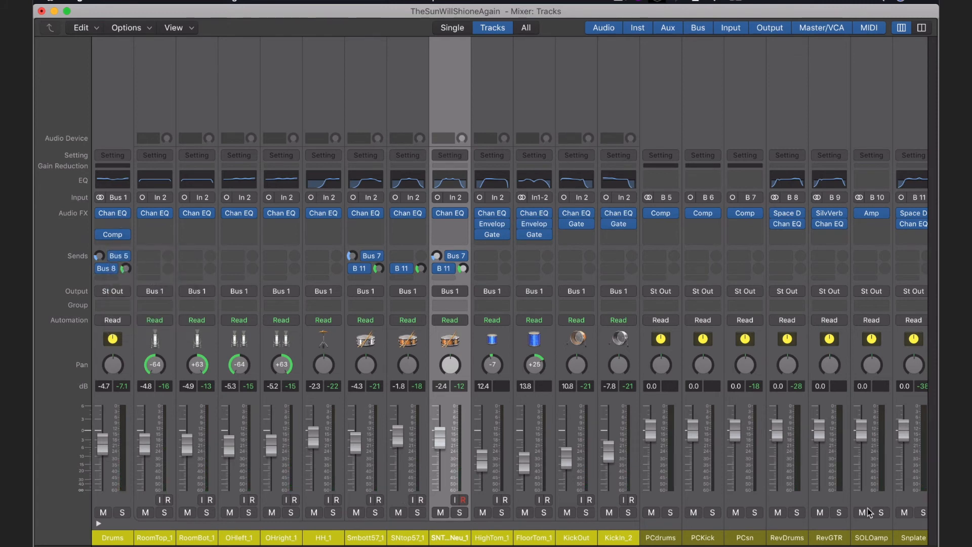
# Examine the Compressor settings on the PCdrums parallel compression channel and close the plug-in.
pyautogui.click(660, 538)
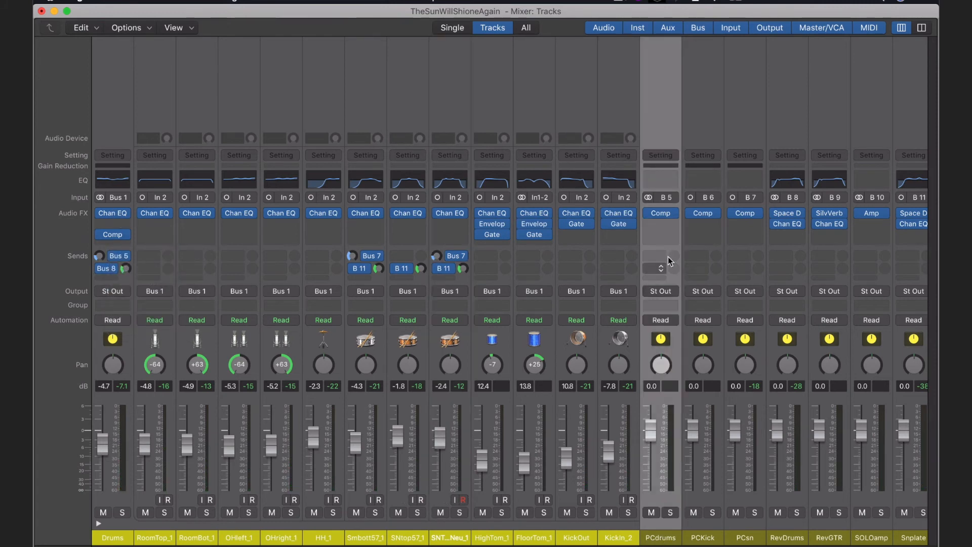
pyautogui.click(661, 214)
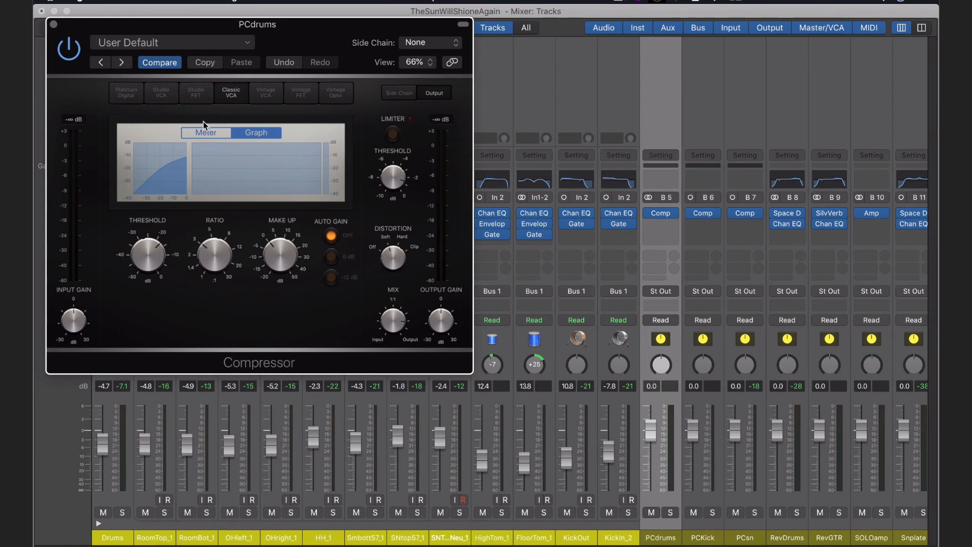
pyautogui.click(54, 25)
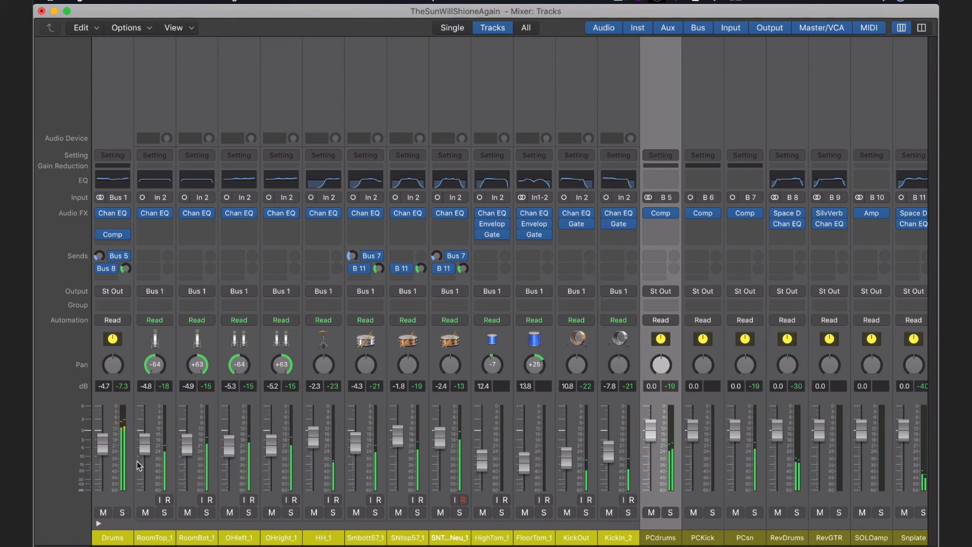
# Collapse the Drums track stack and unmute the BASS track.
pyautogui.click(100, 523)
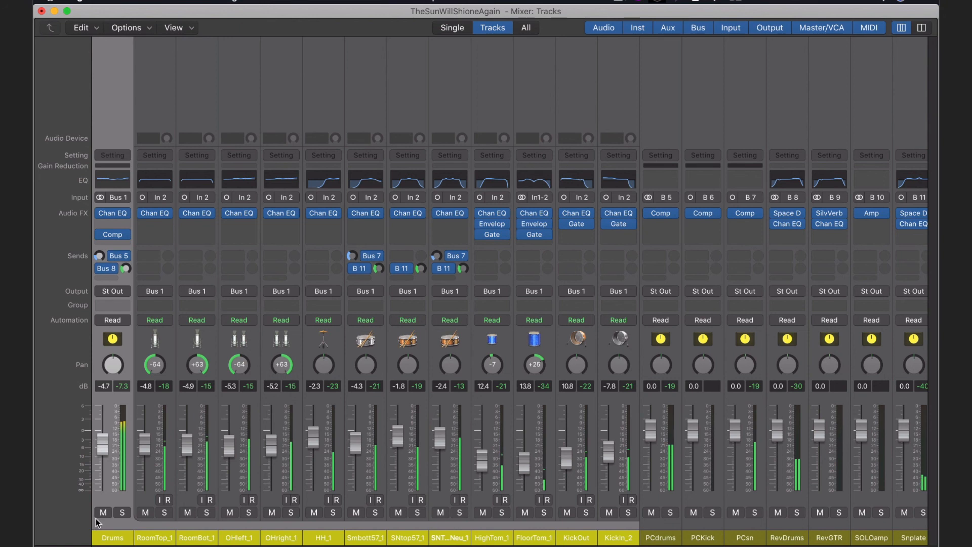
pyautogui.click(99, 524)
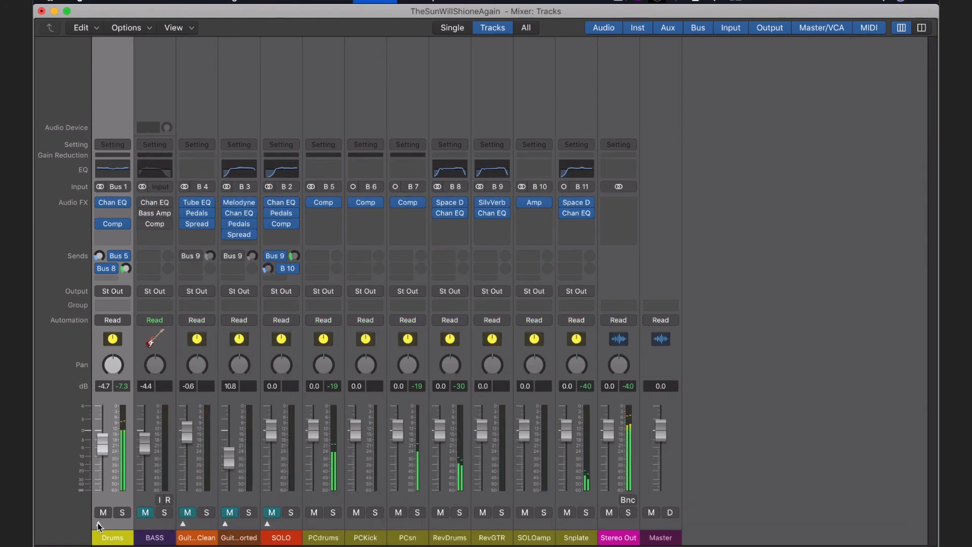
pyautogui.click(147, 512)
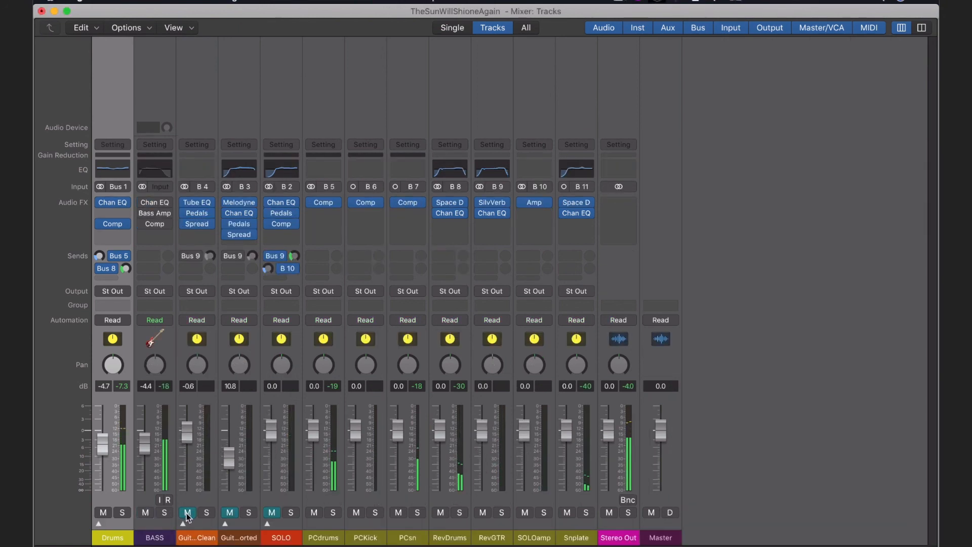